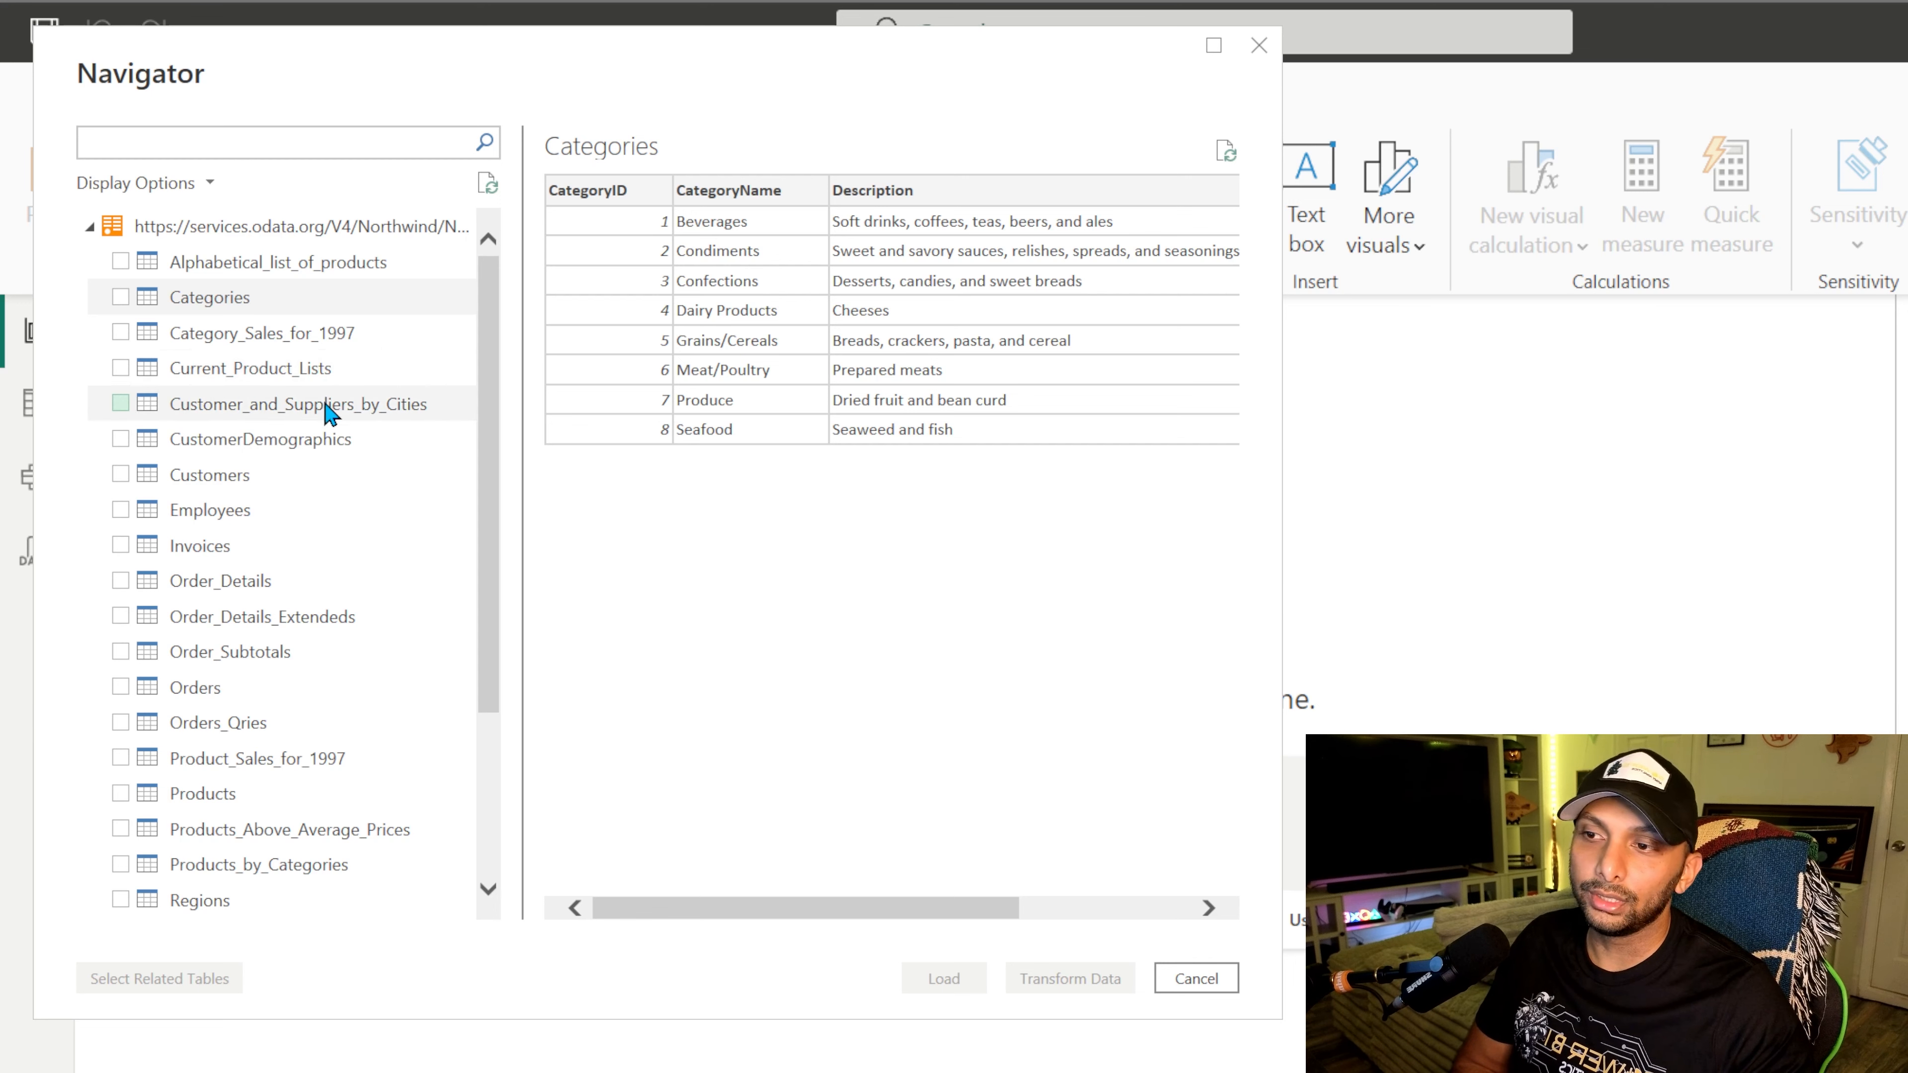
scroll(330, 632, down, 3)
scroll(315, 669, up, 3)
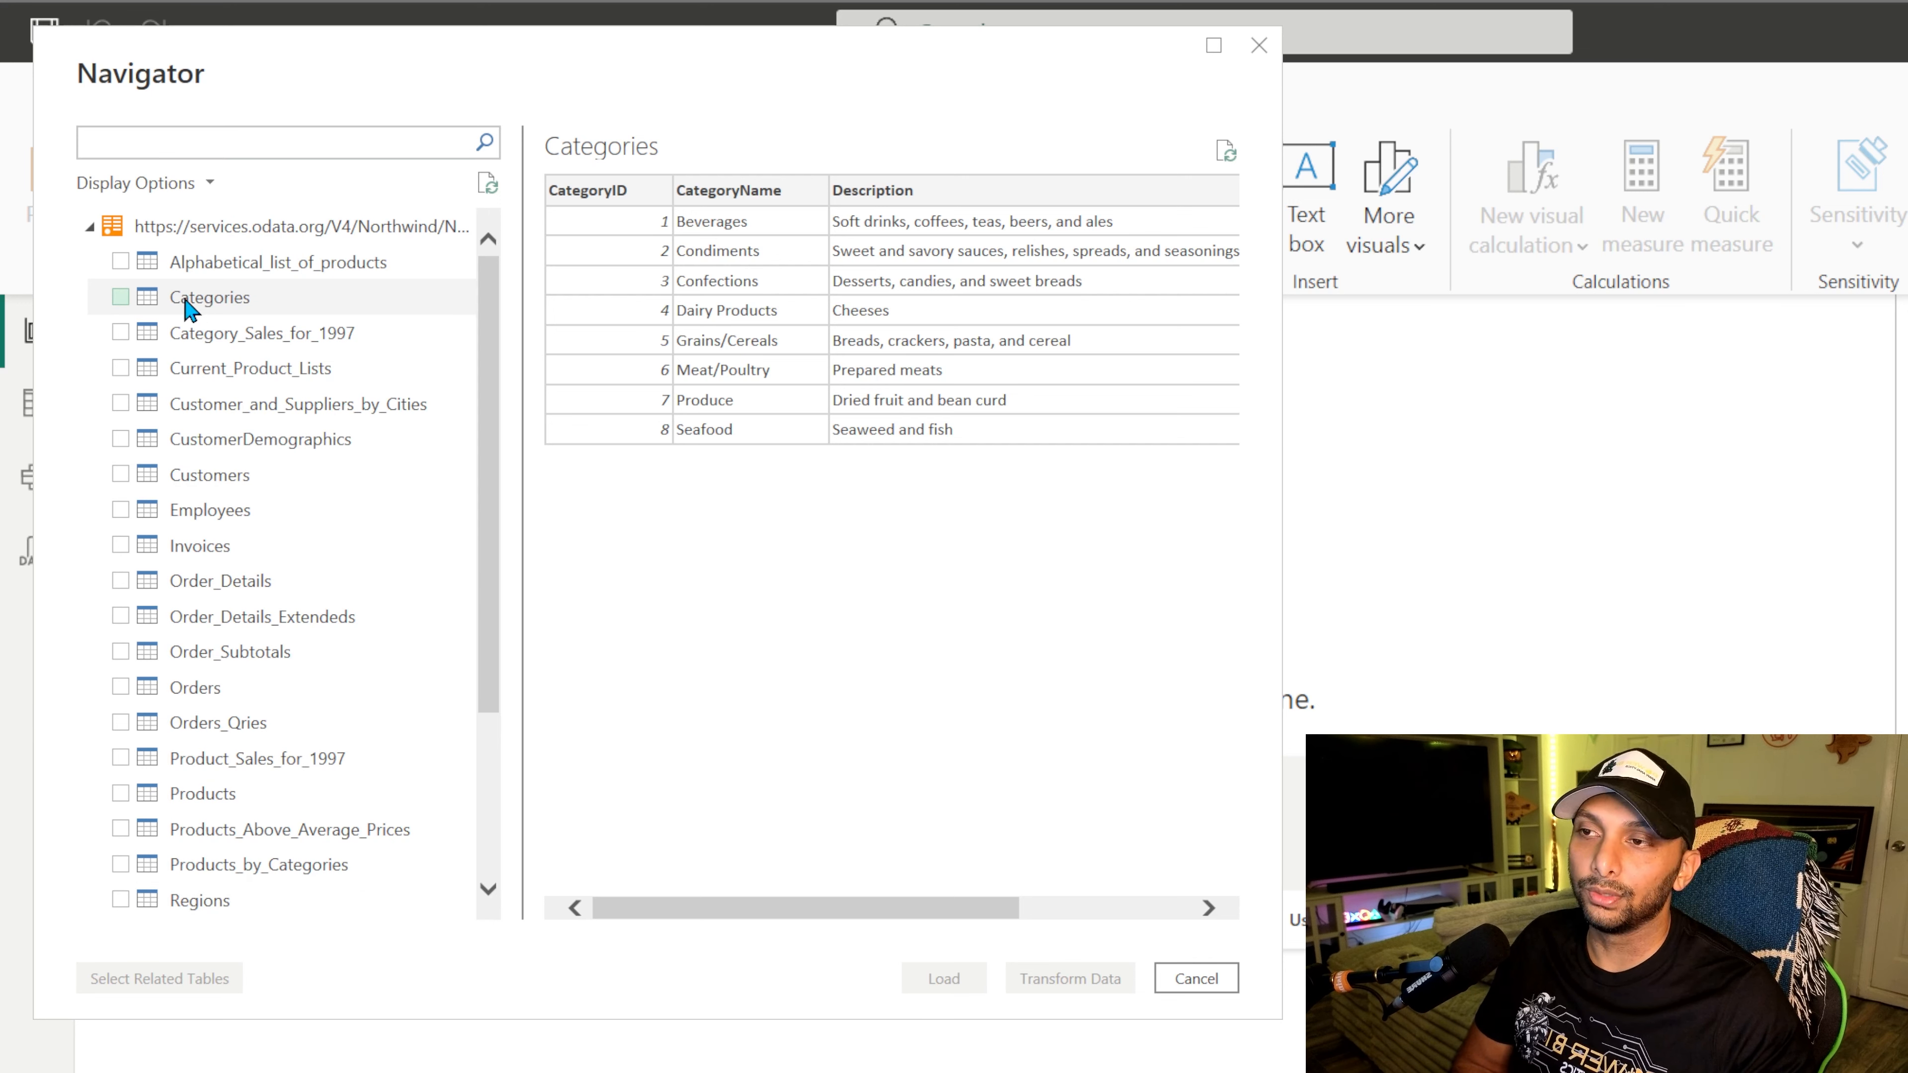
click(120, 296)
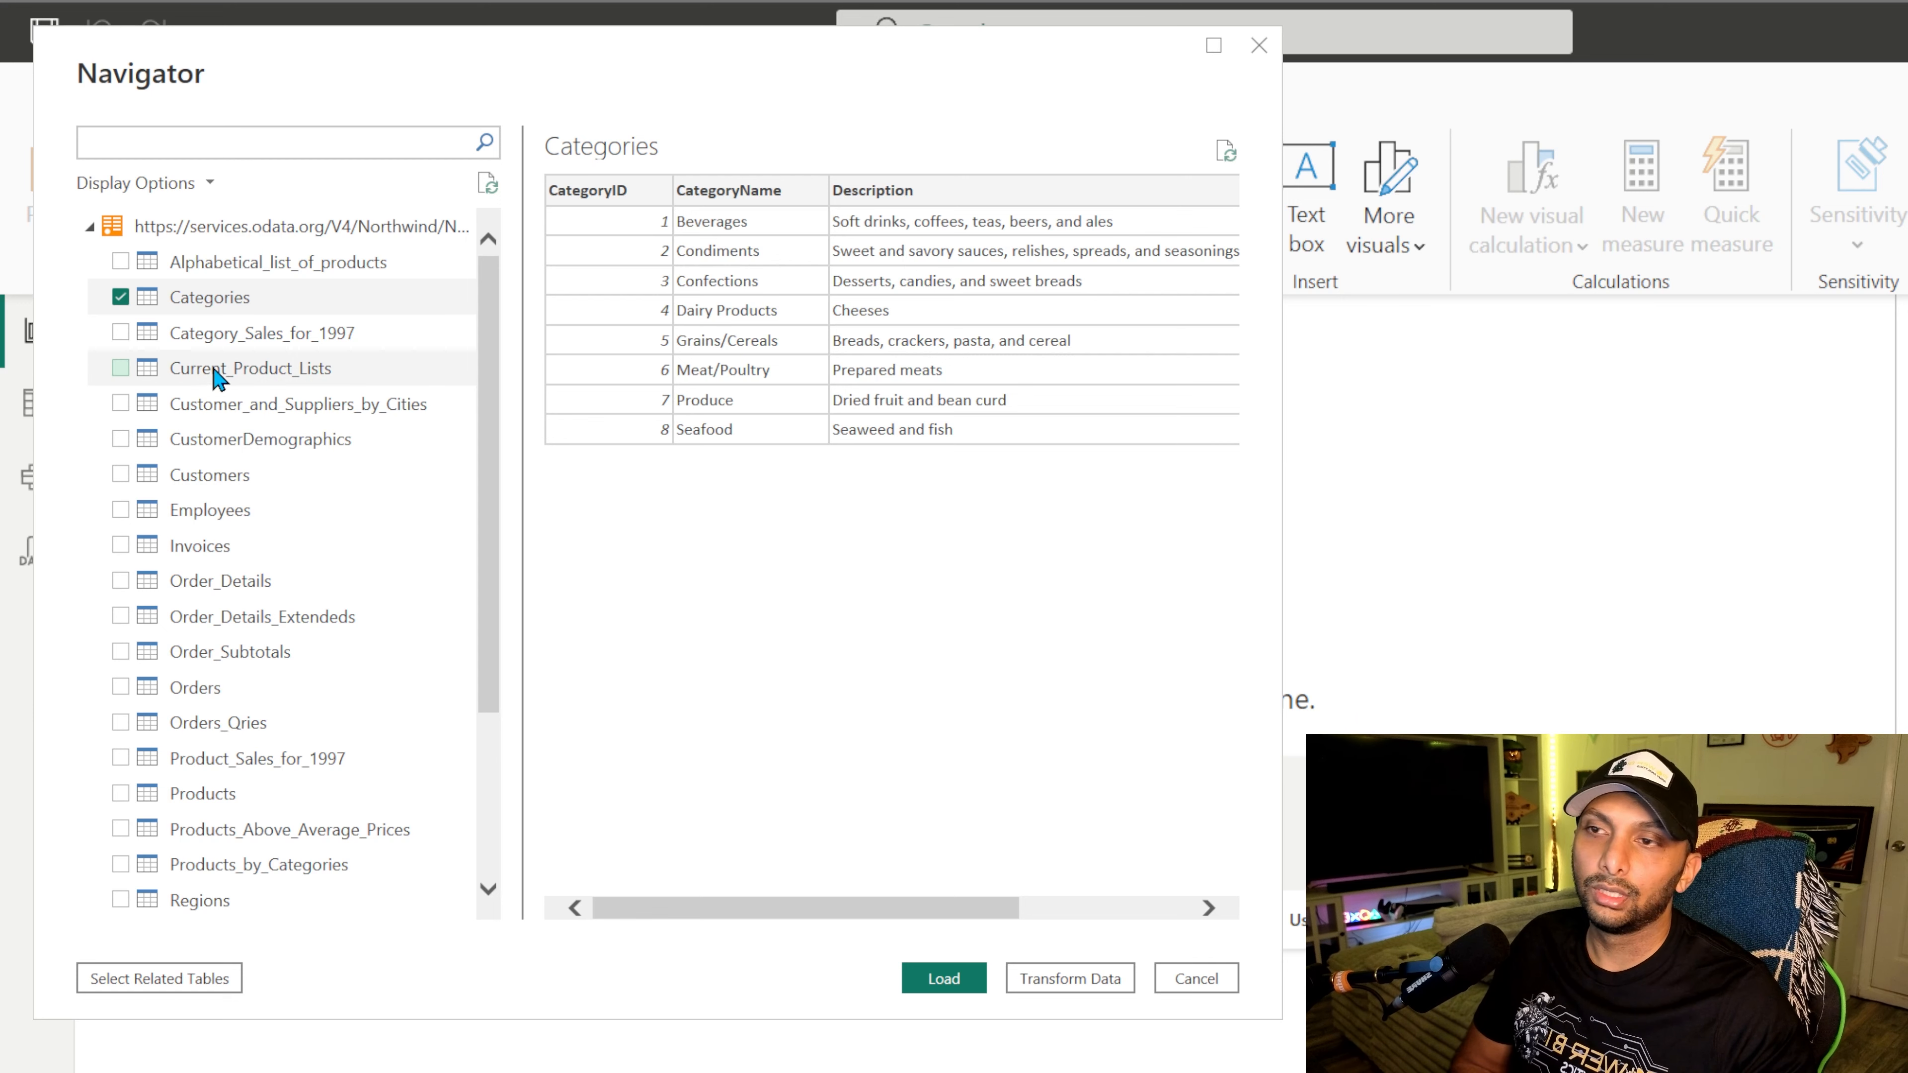
click(120, 297)
click(119, 331)
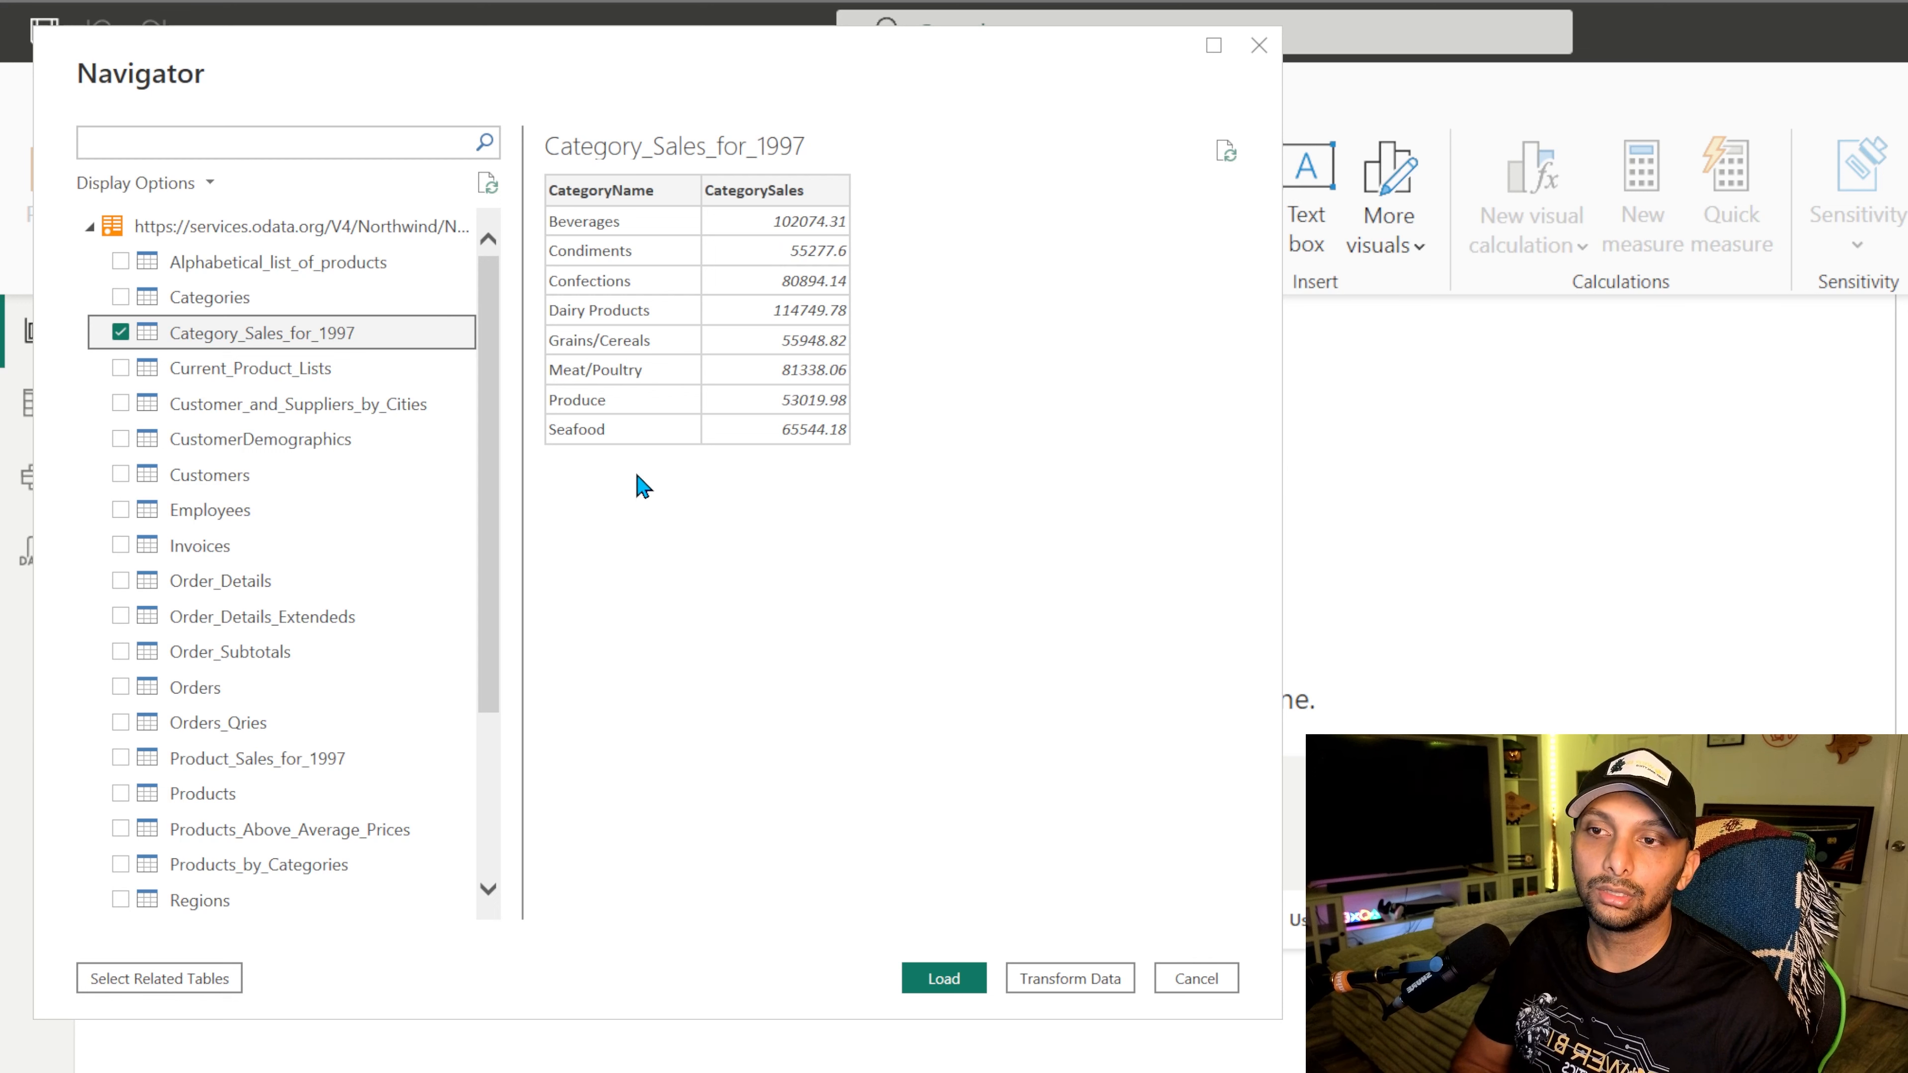
click(120, 332)
Load the Categories, Category_Sales_for_1997 and Current_Product_Lists tables from the Northwind OData feed
click(122, 298)
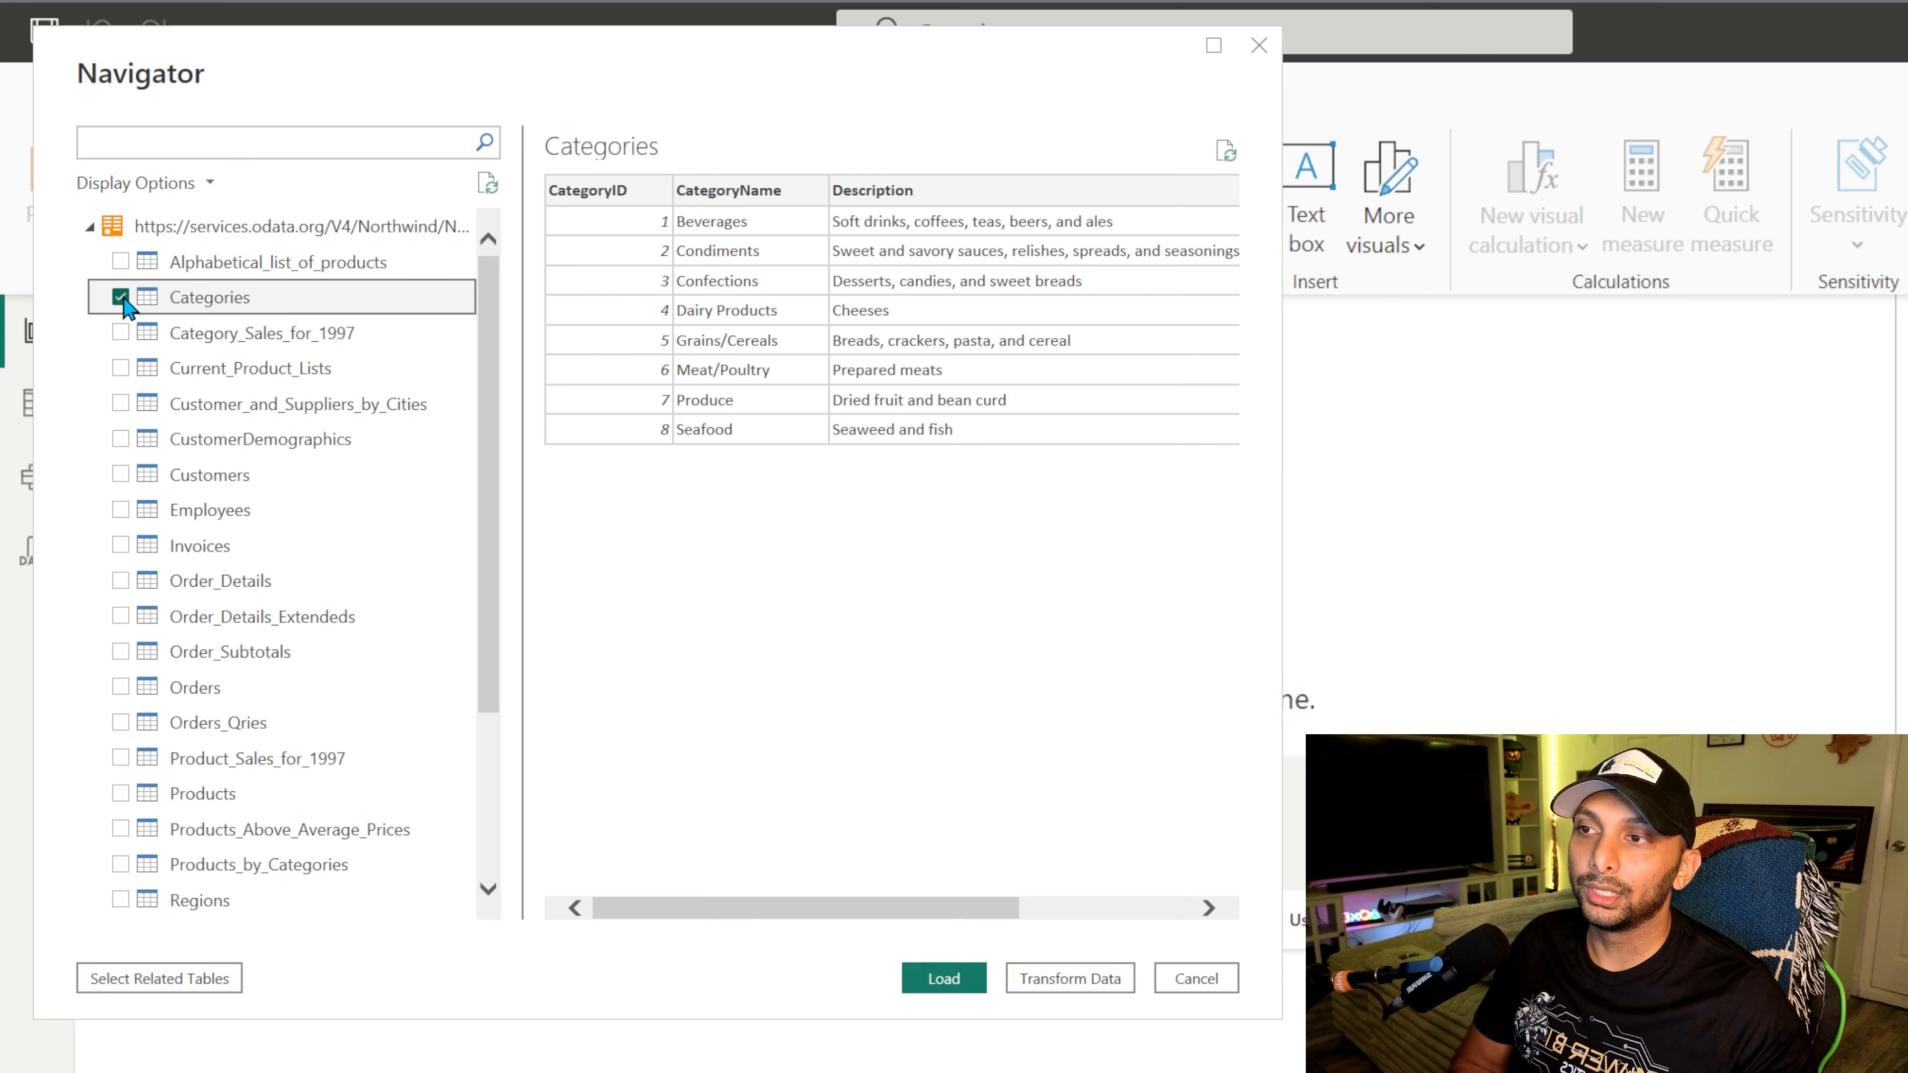
click(121, 330)
click(122, 366)
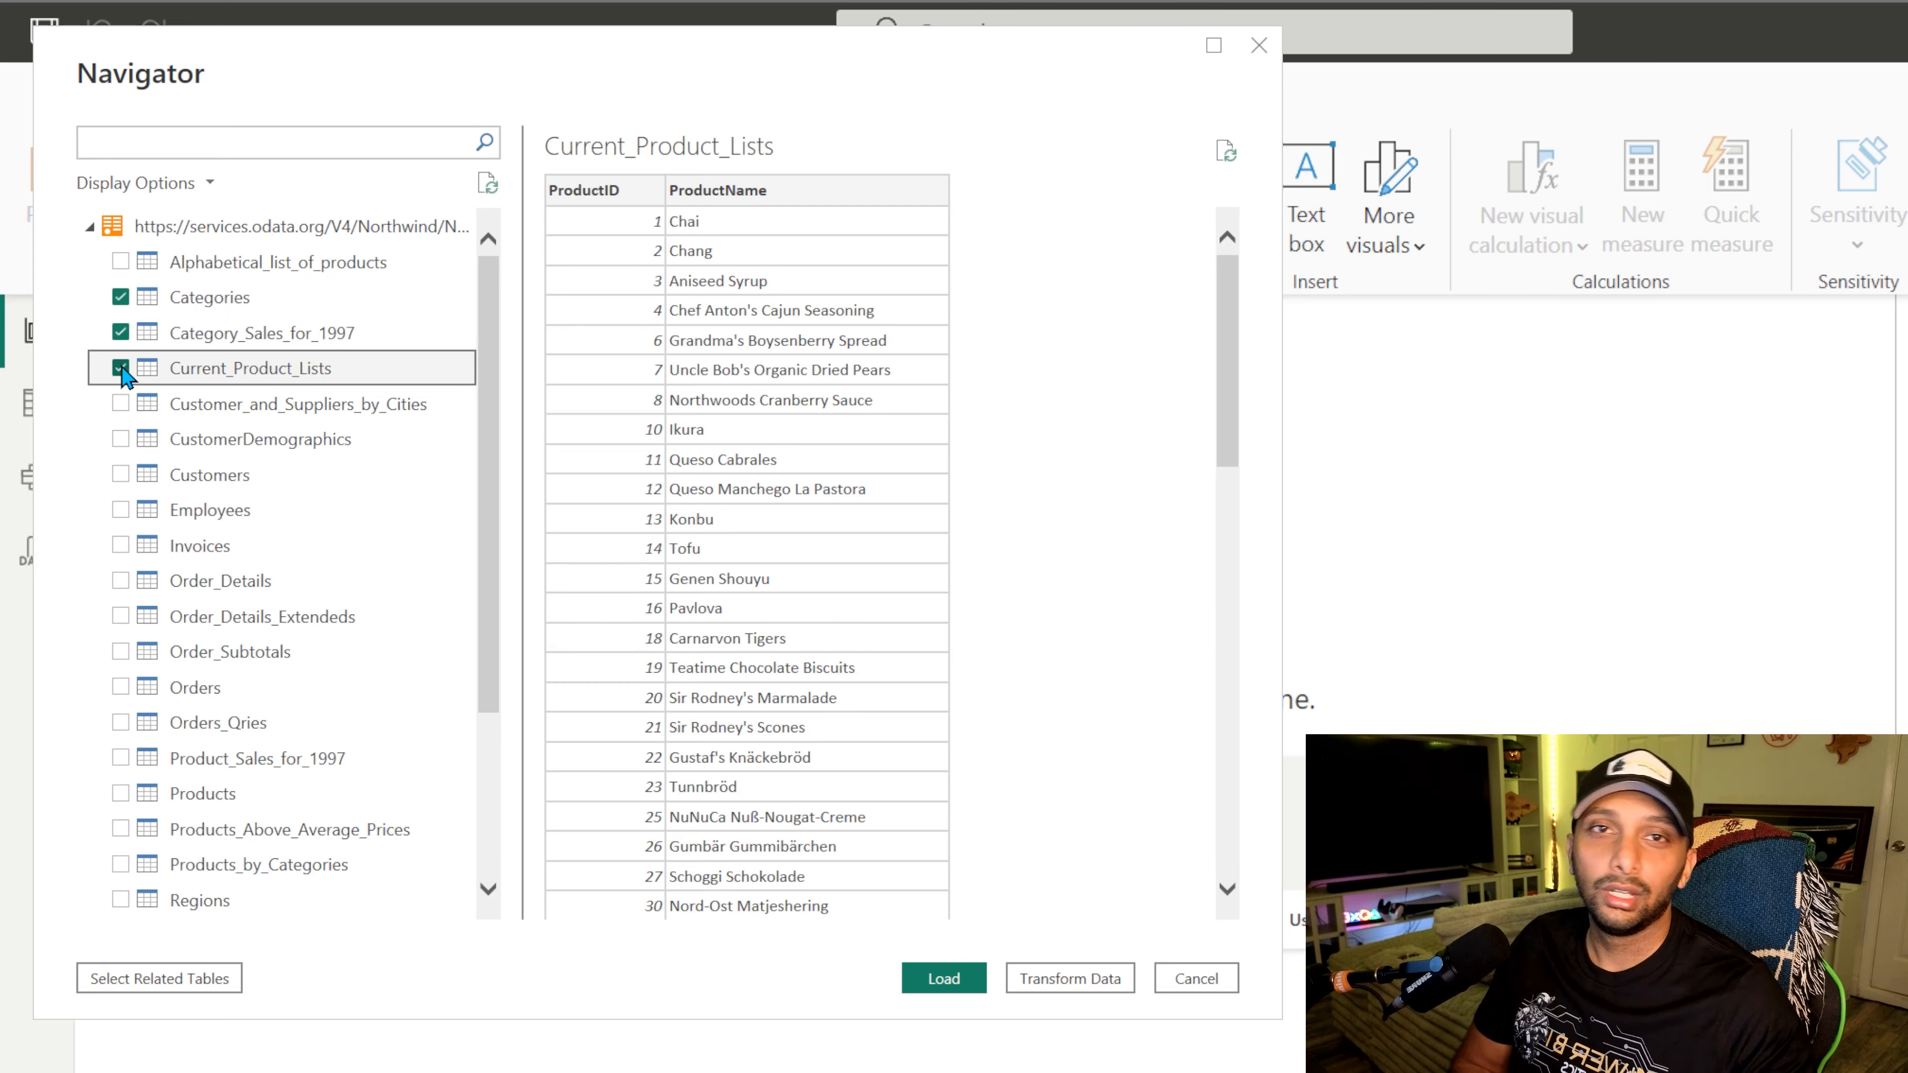
scroll(894, 563, down, 3)
scroll(889, 559, up, 3)
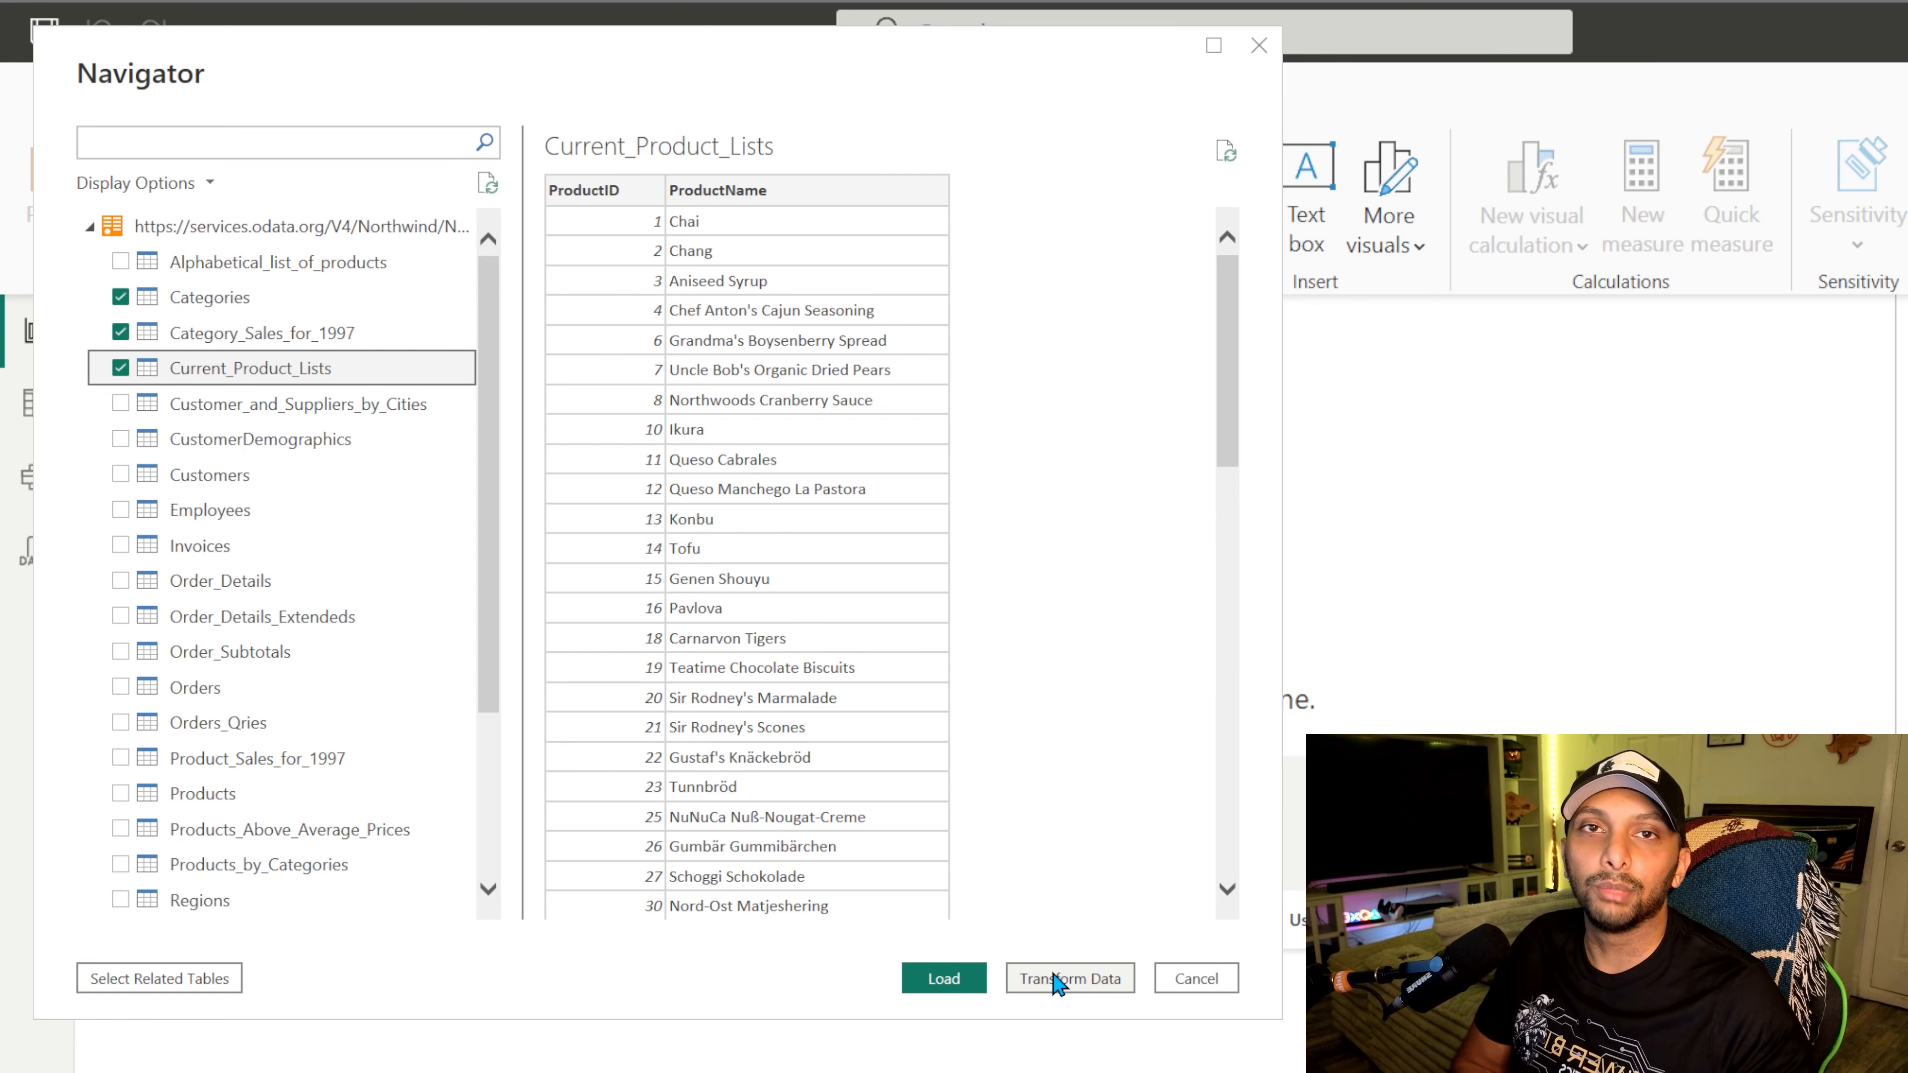
click(944, 977)
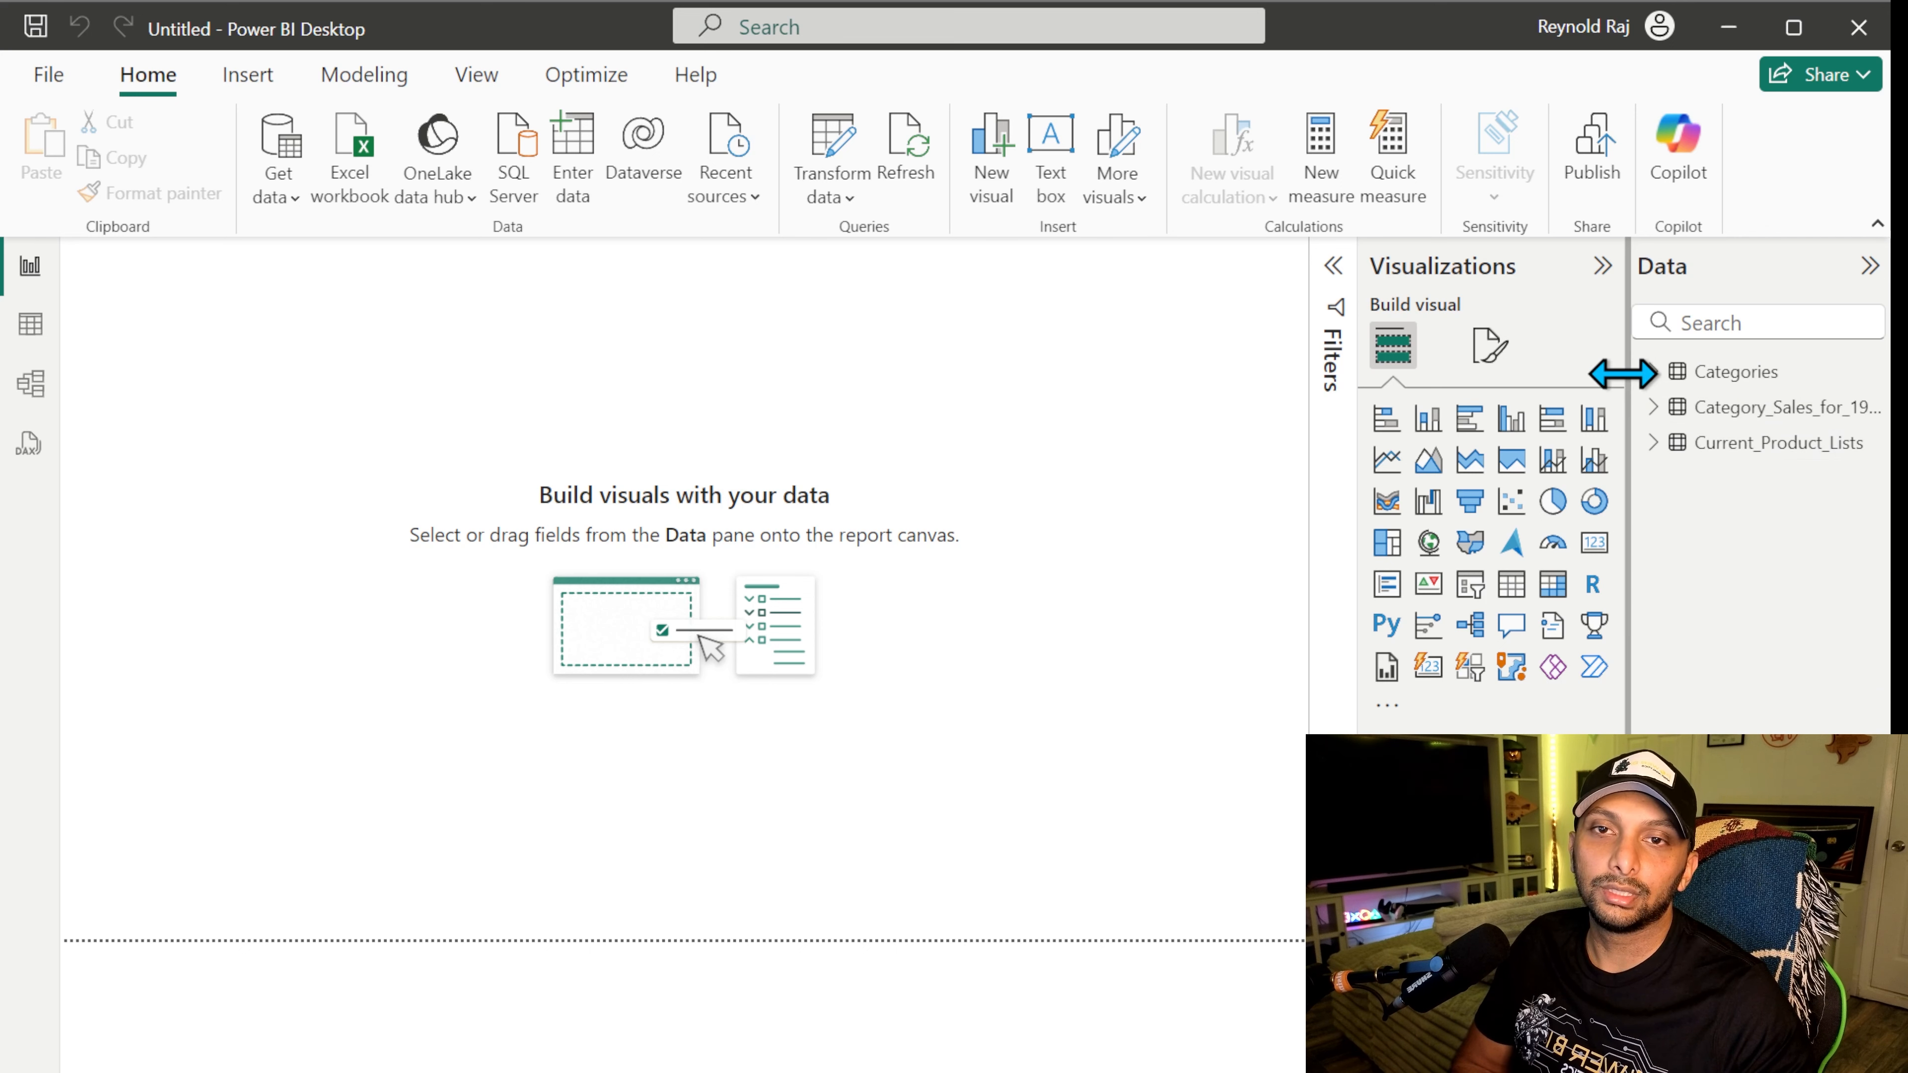
Examine the fields of the three loaded tables in a widened field list and the available actions for Categories
drag(1626, 370, 1456, 371)
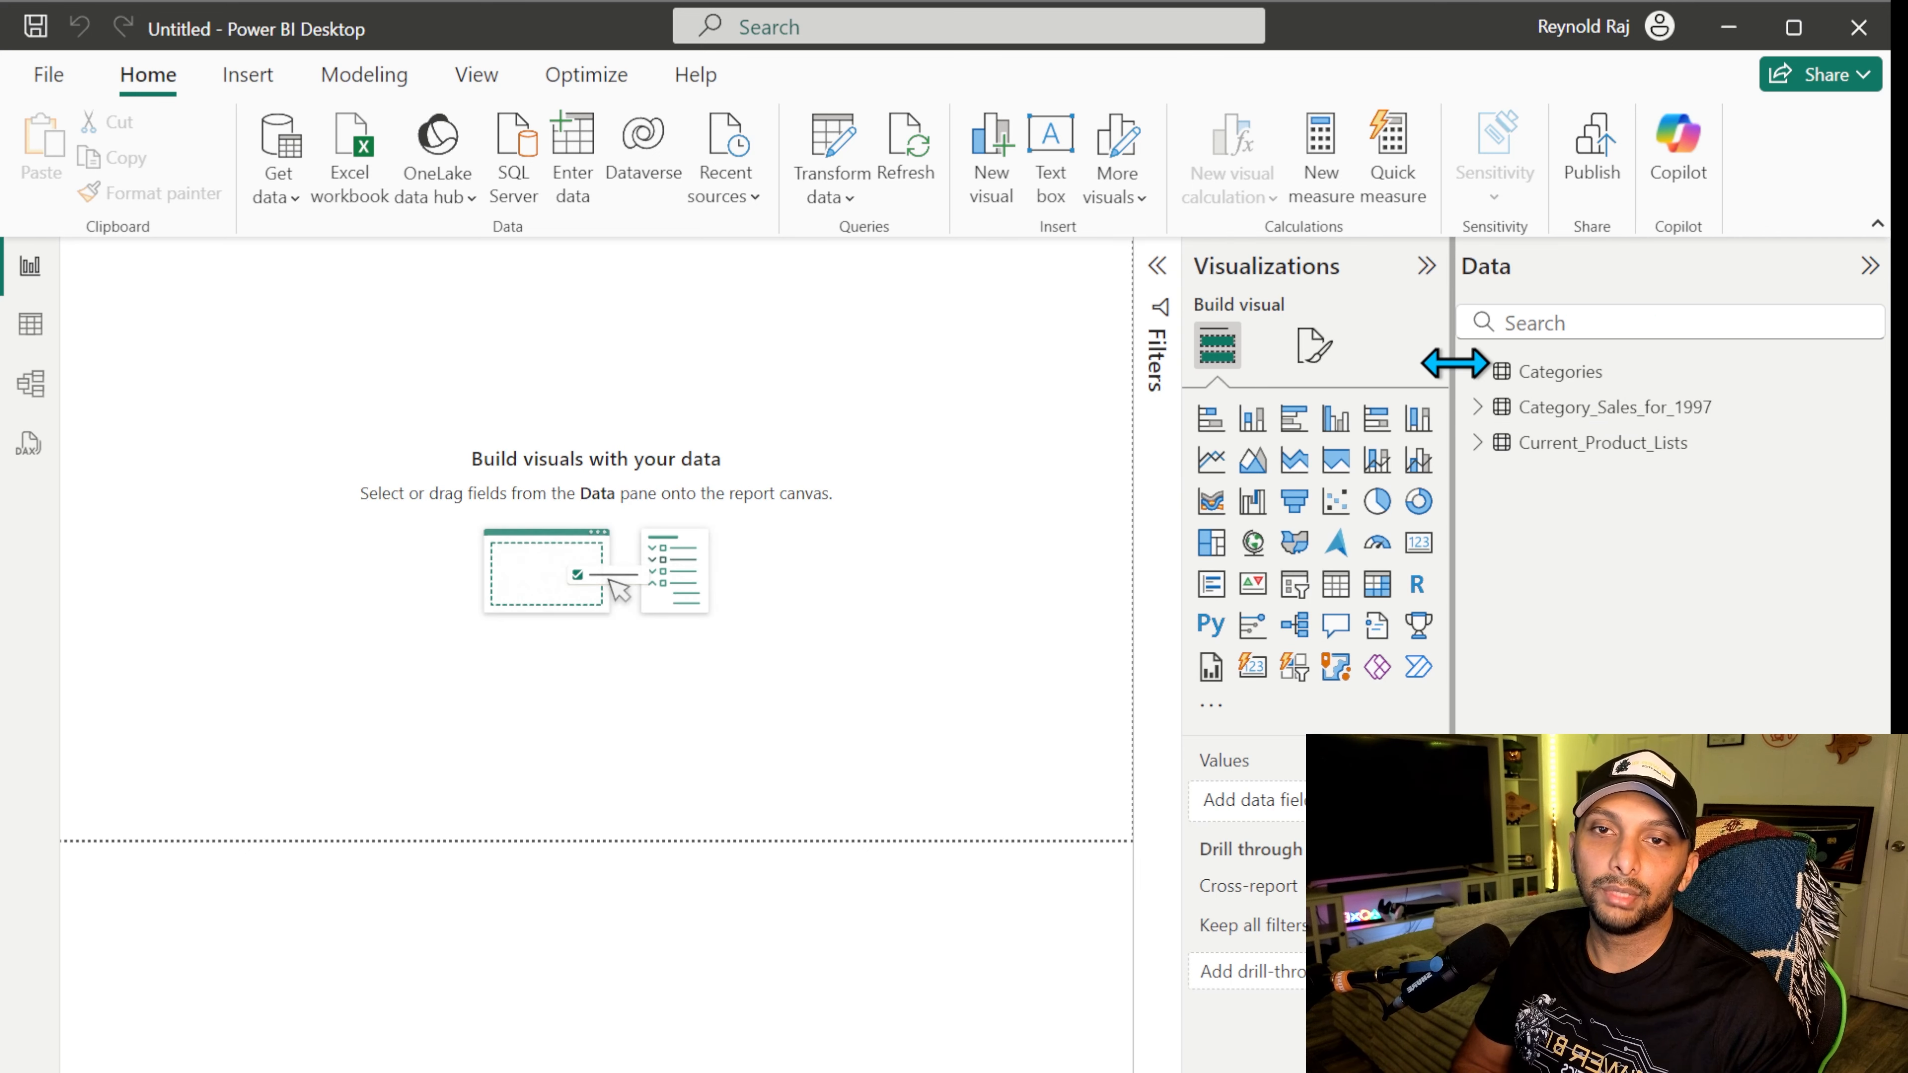
click(1477, 442)
click(1476, 407)
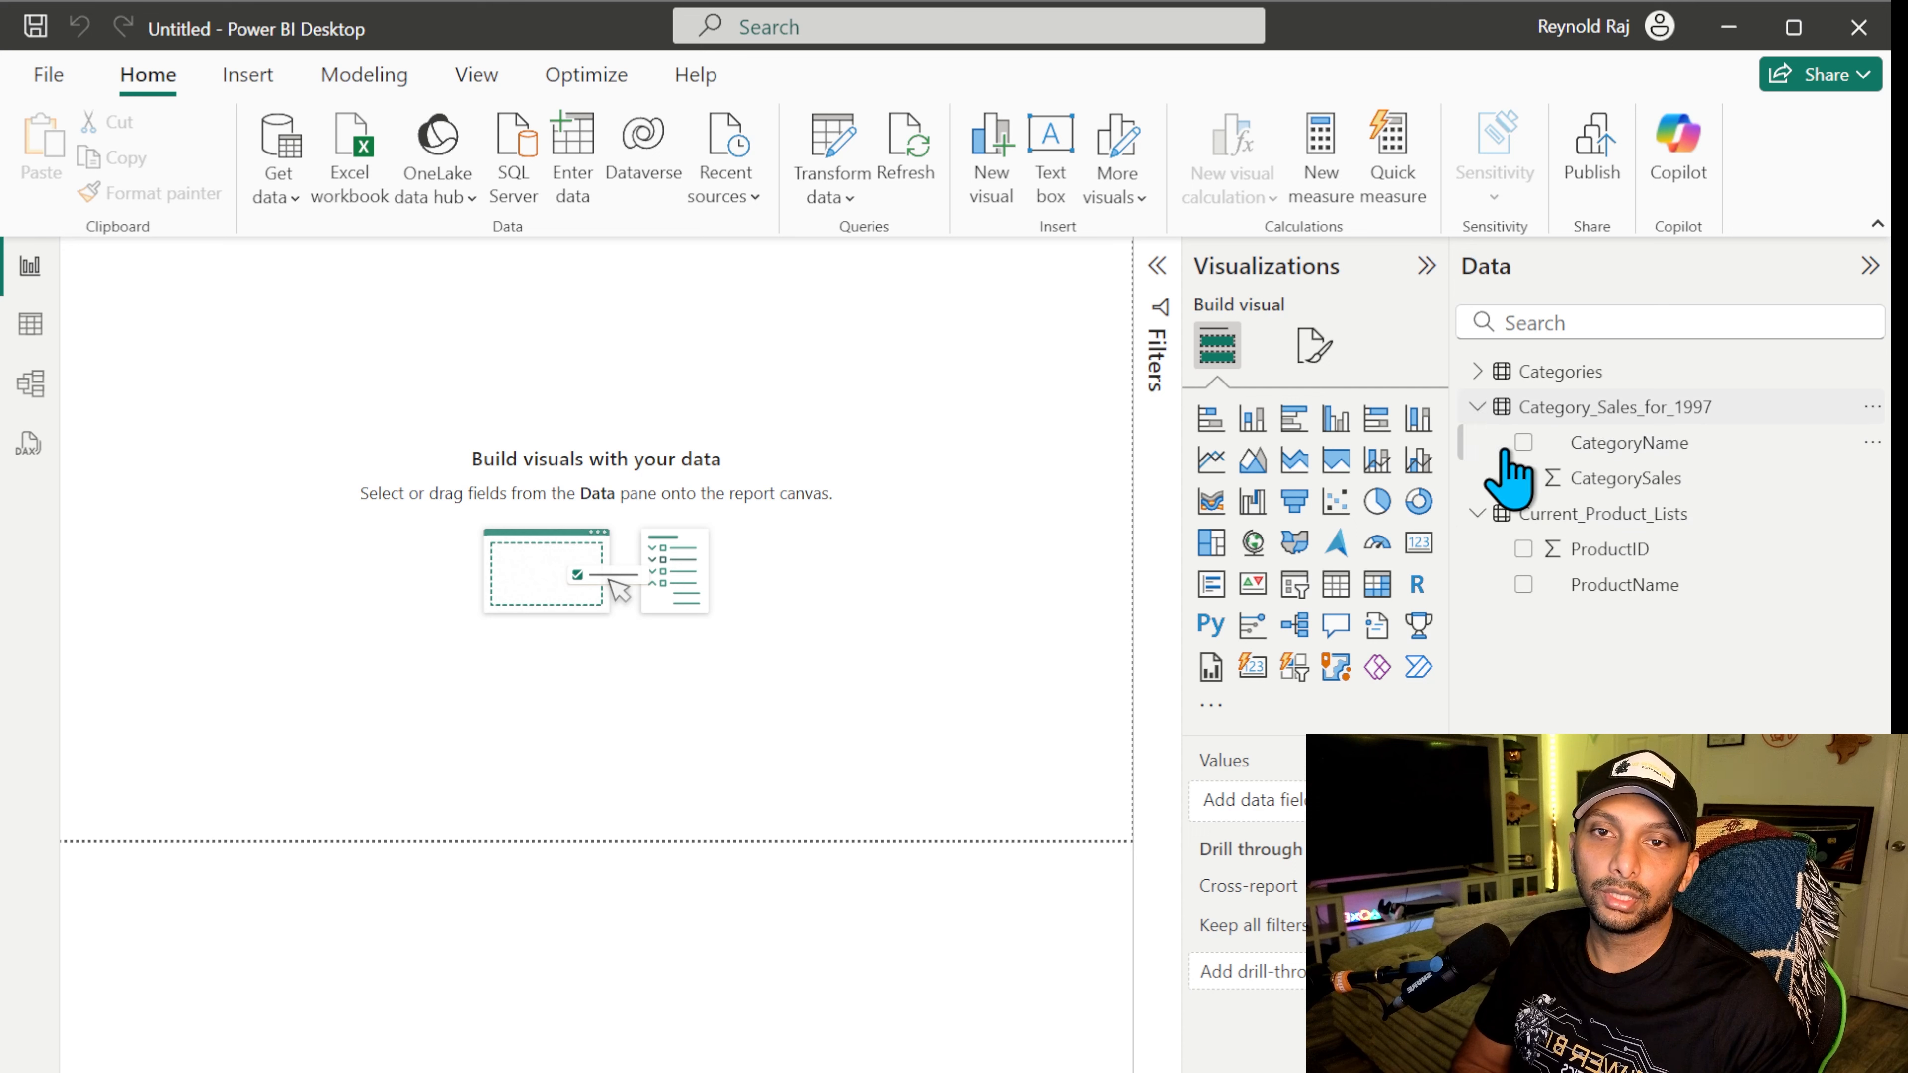
click(1476, 371)
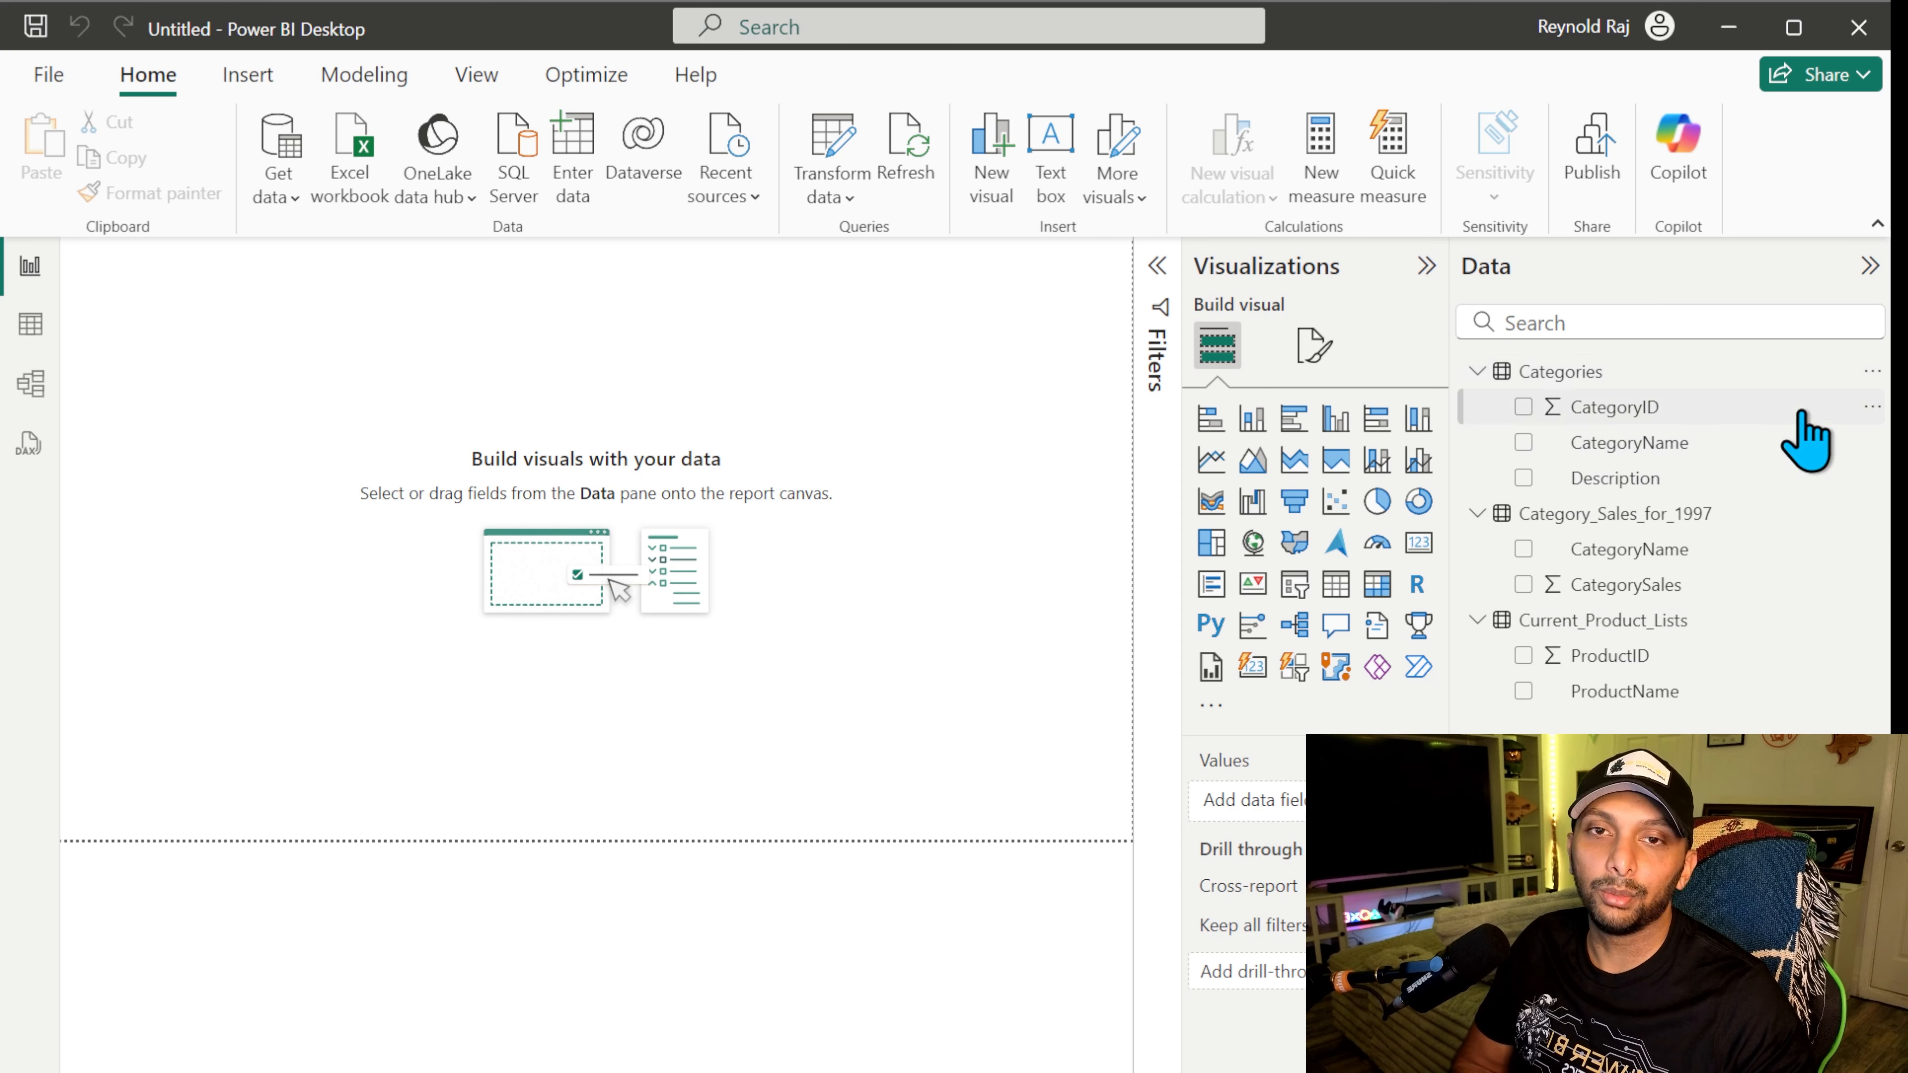
click(1869, 373)
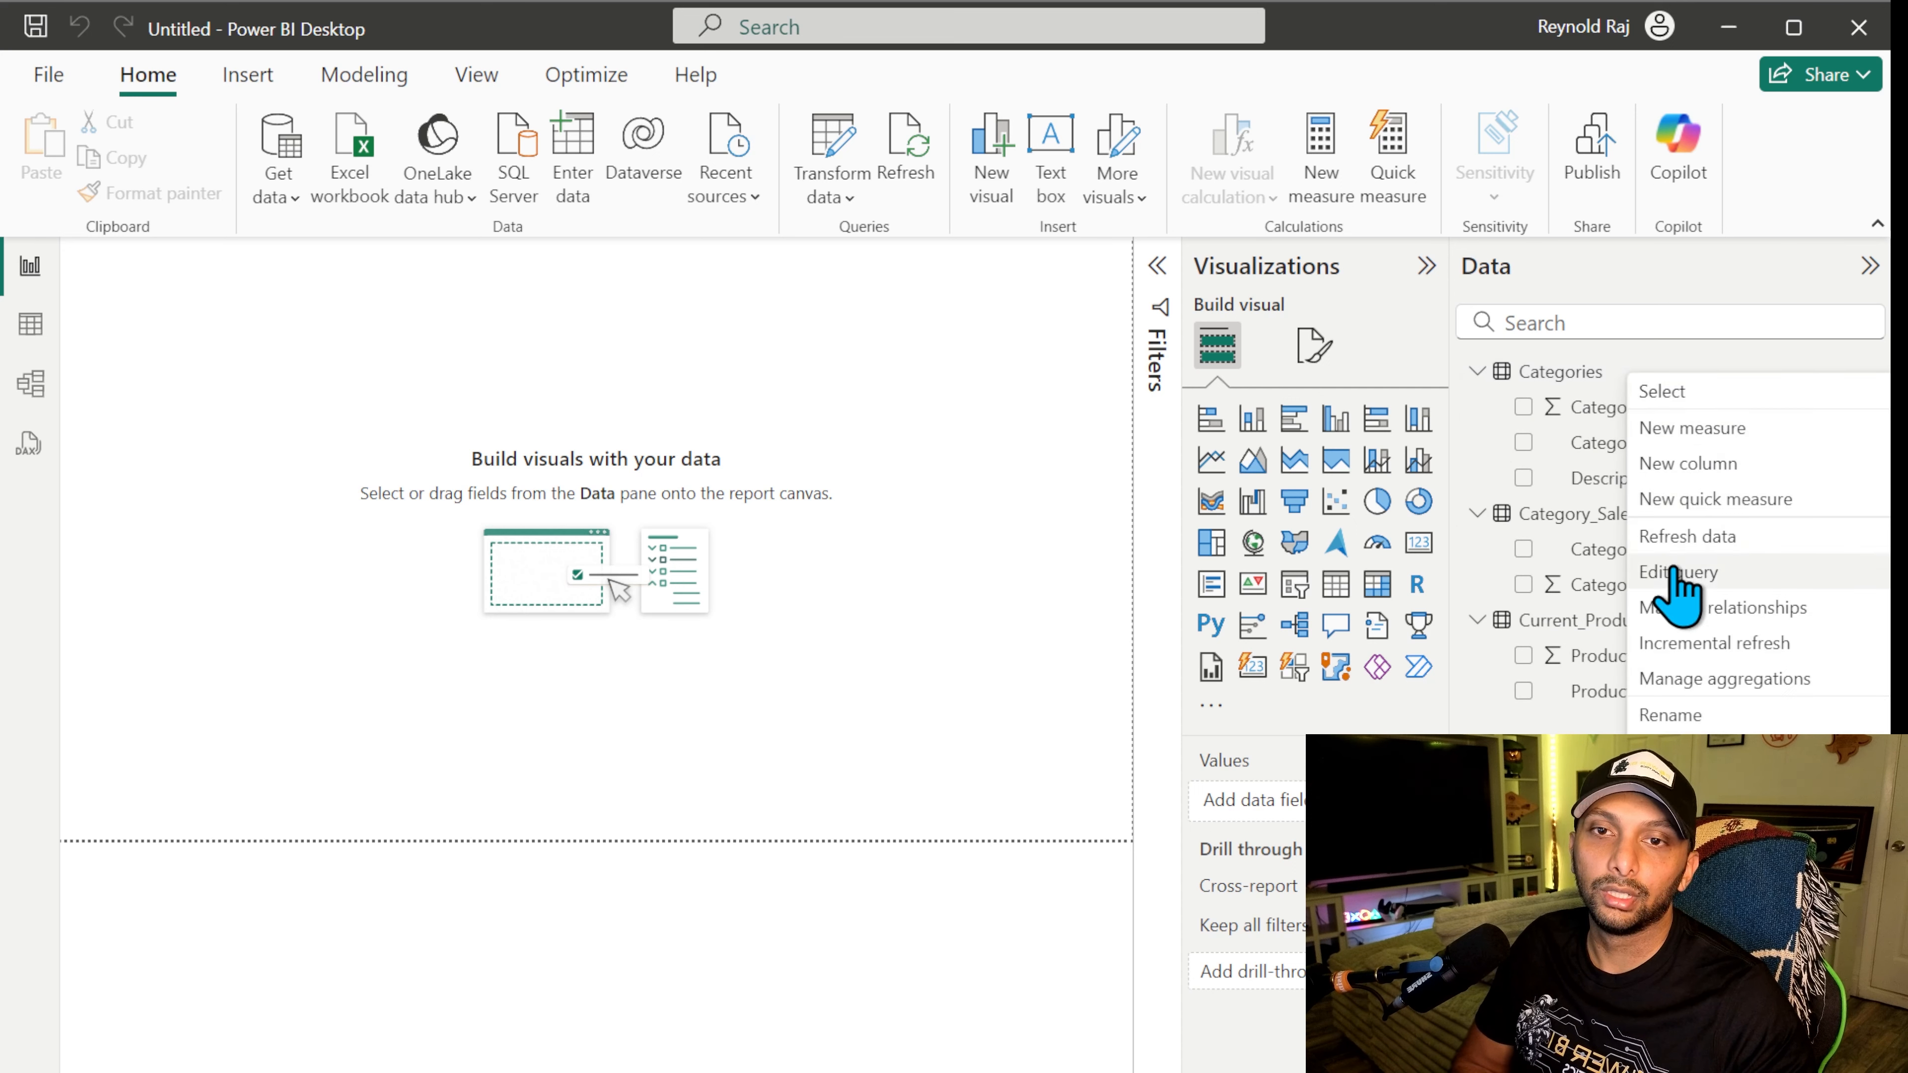
Set up a SQL Server connection in Import mode to server sql4.freemysqlhosting.net and database sql4458309
click(514, 158)
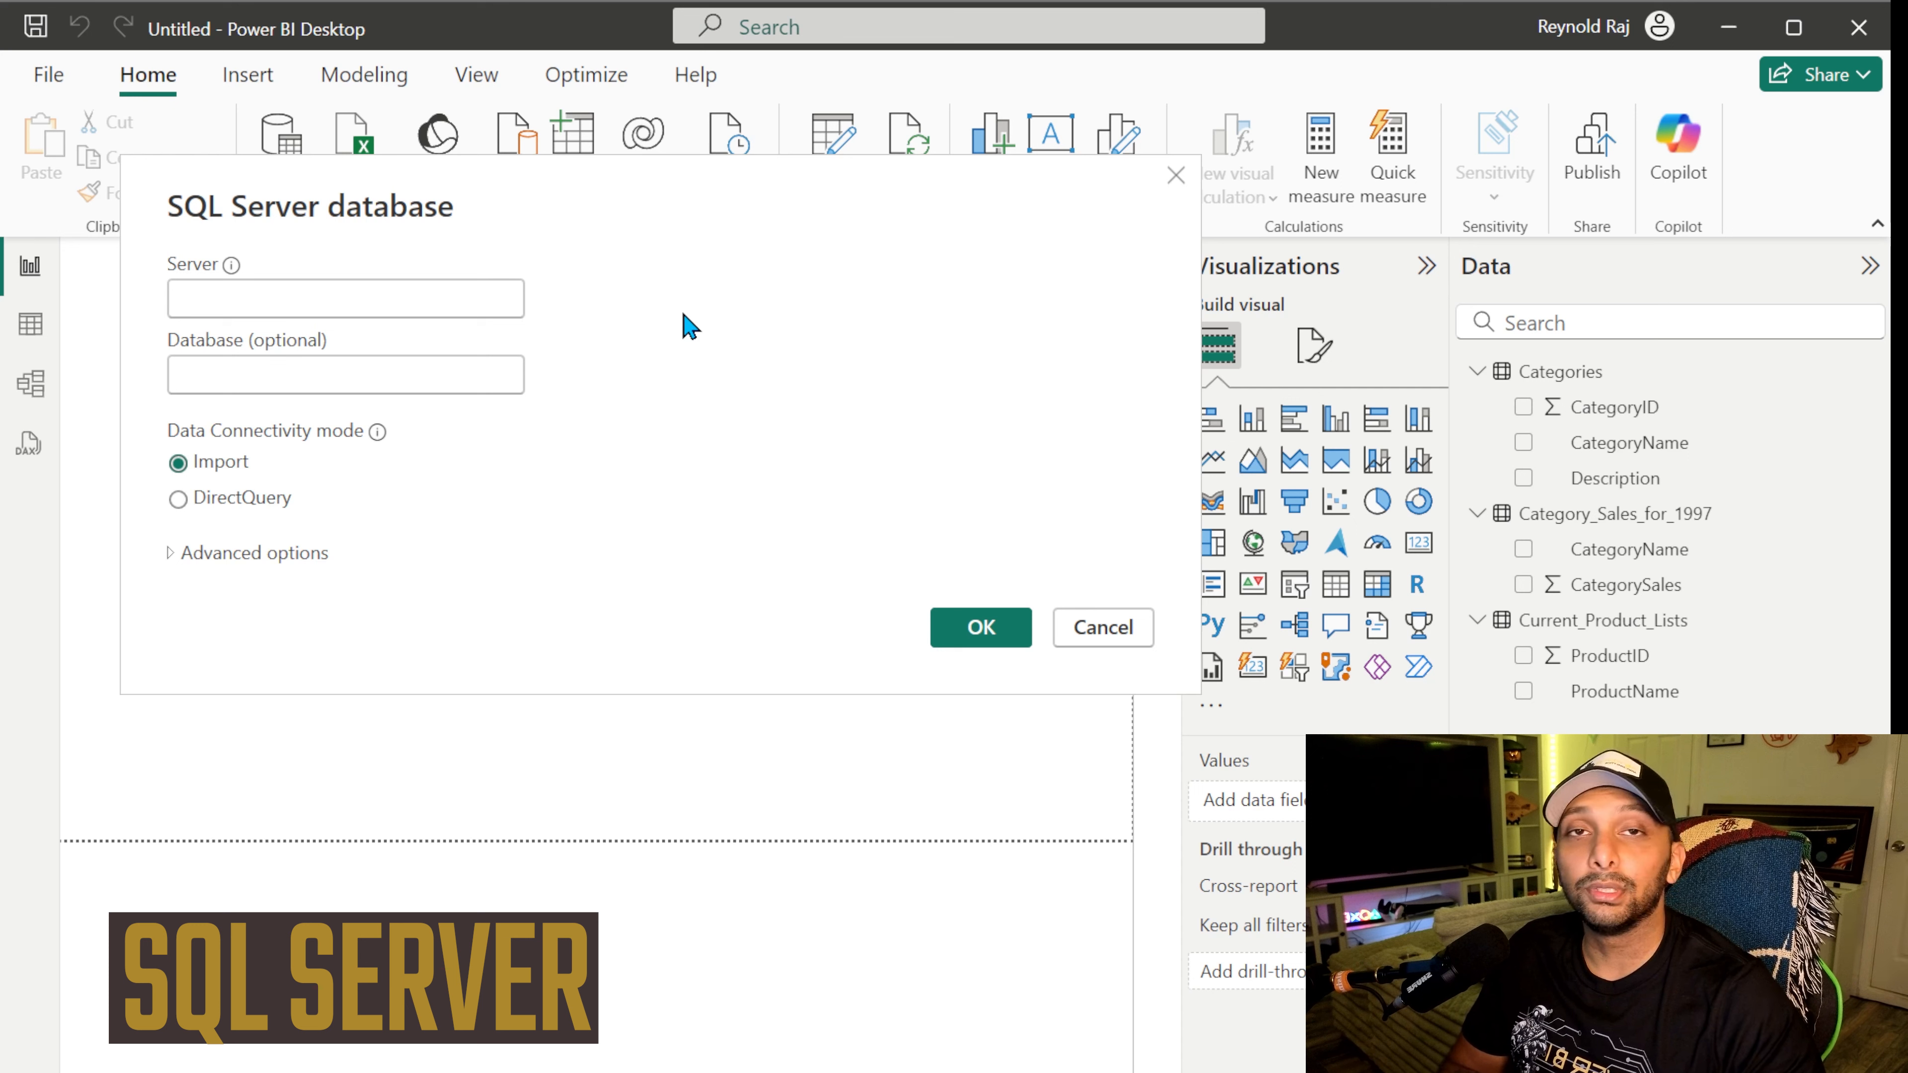
text(sql4.freemysqlhosting.net)
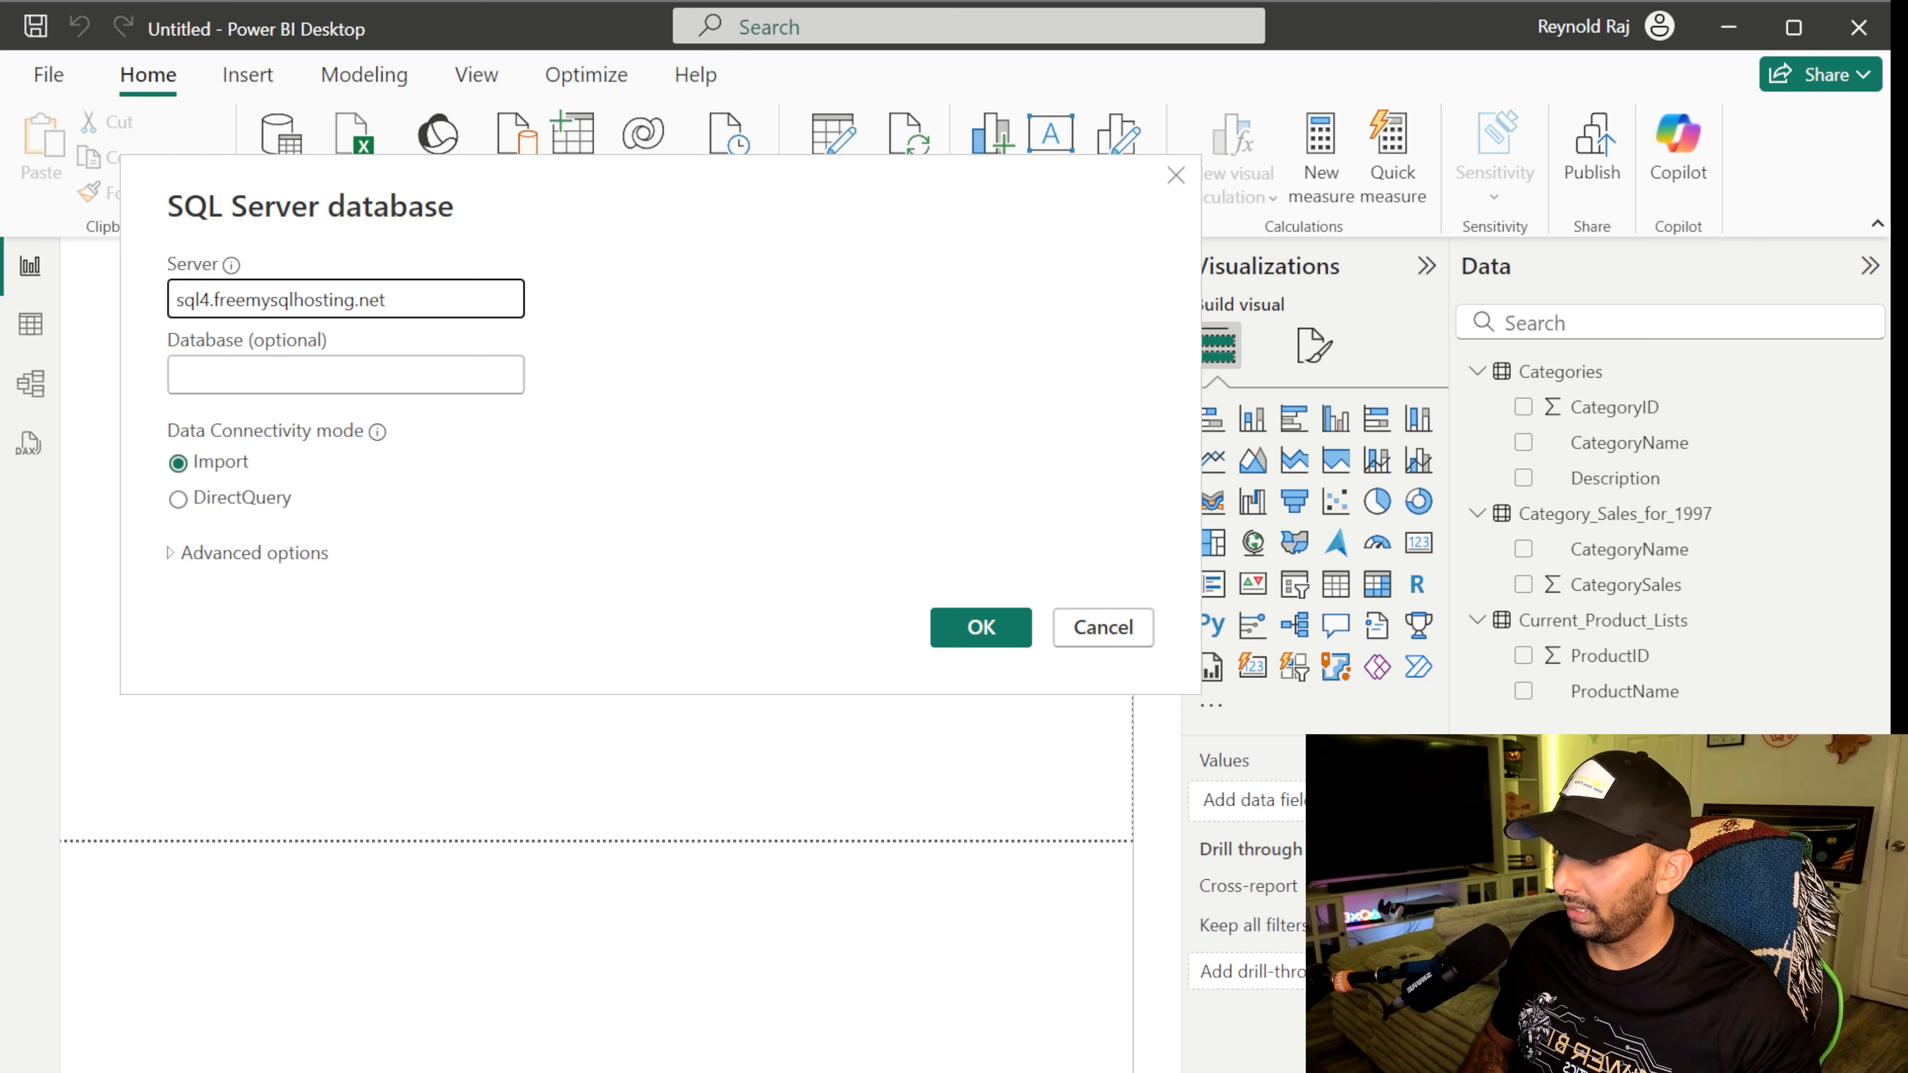
click(417, 367)
text(sql4458309)
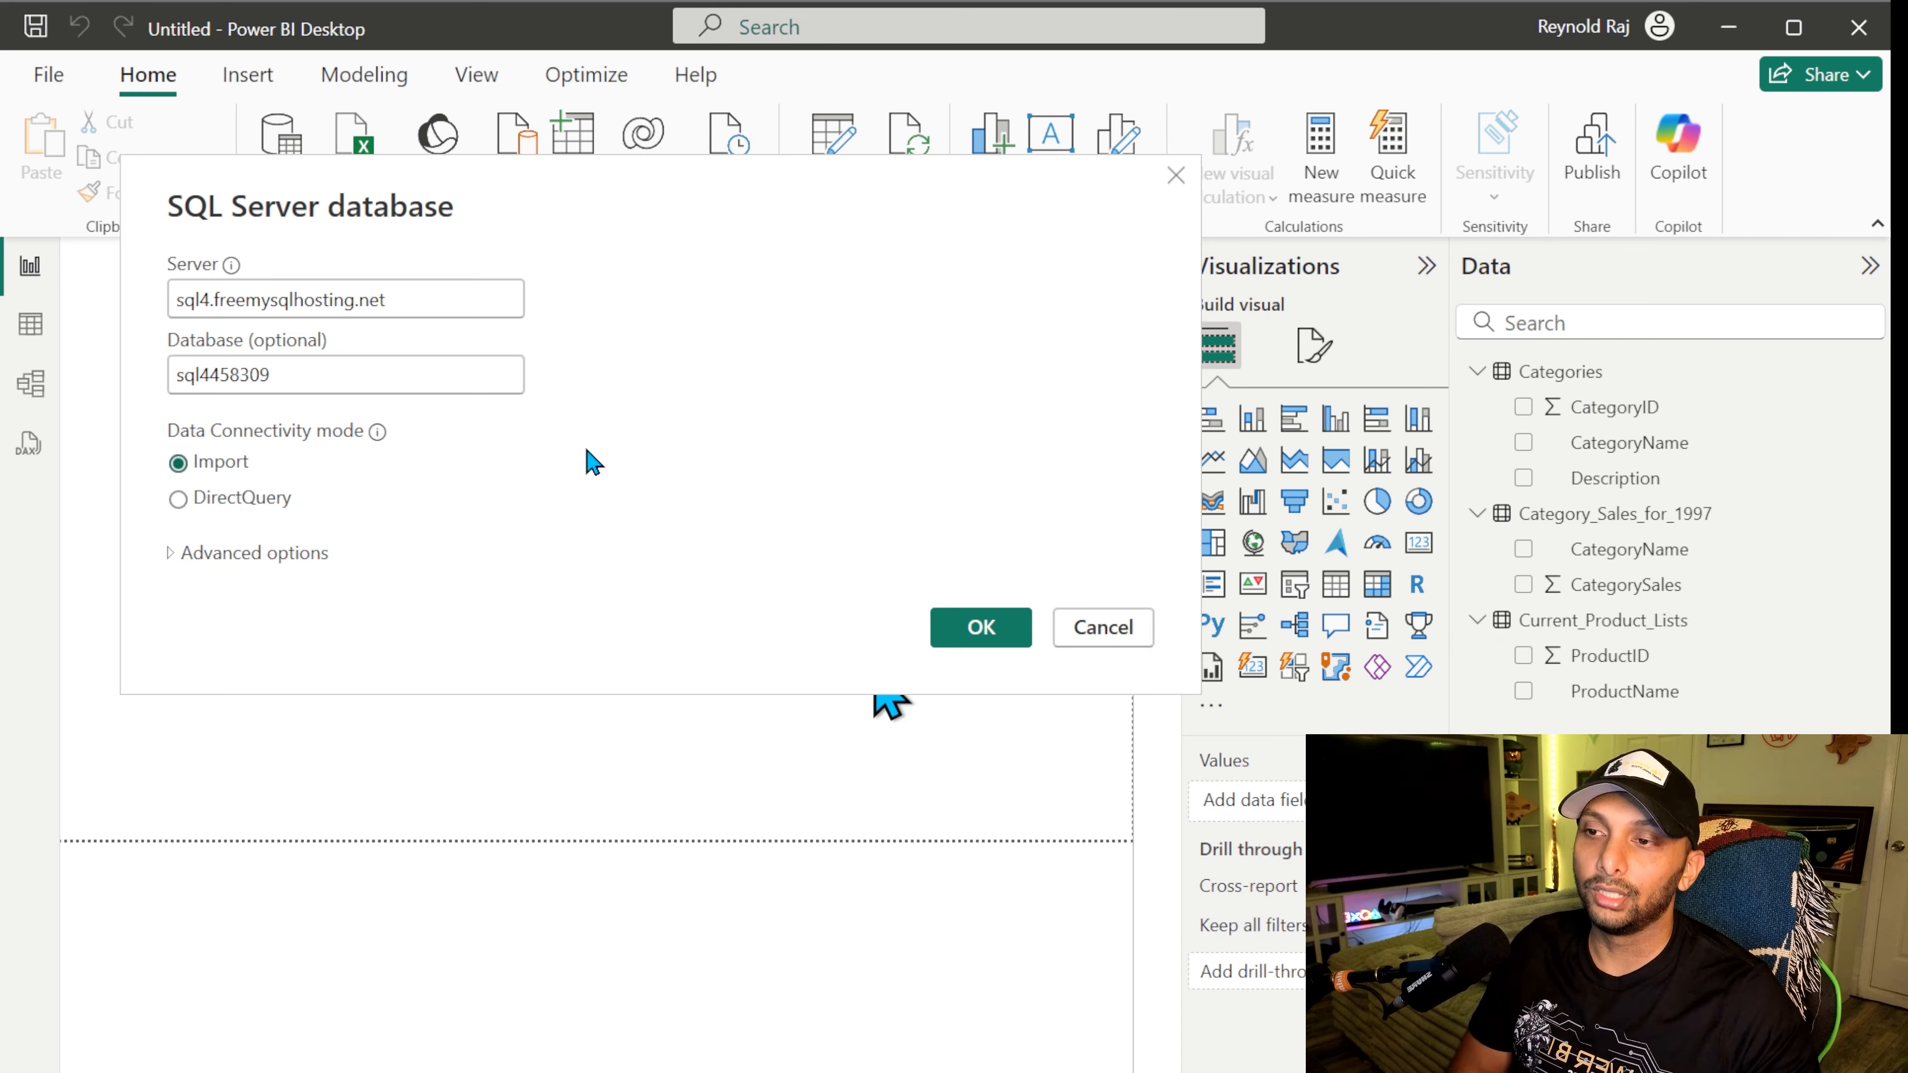
click(982, 628)
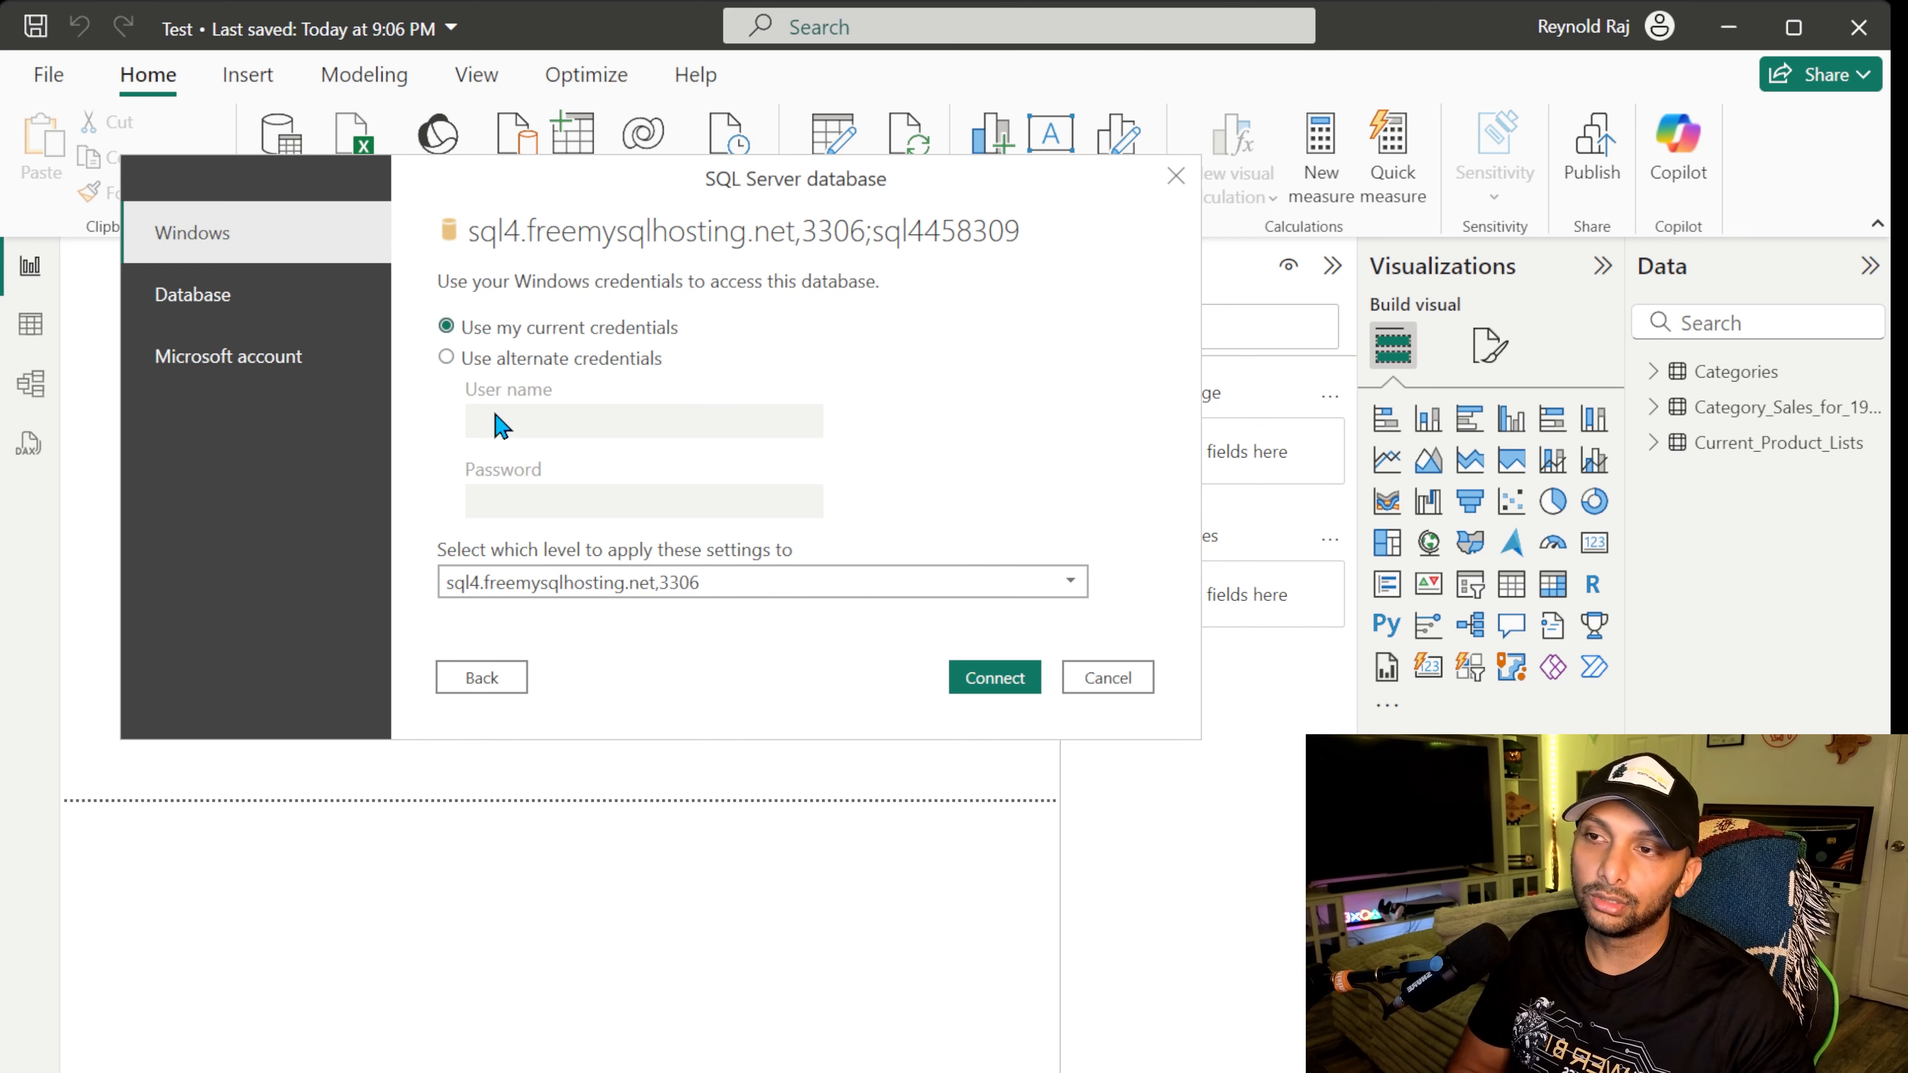
Connect to the SQL Server database using database credentials, replacing the account password
click(257, 297)
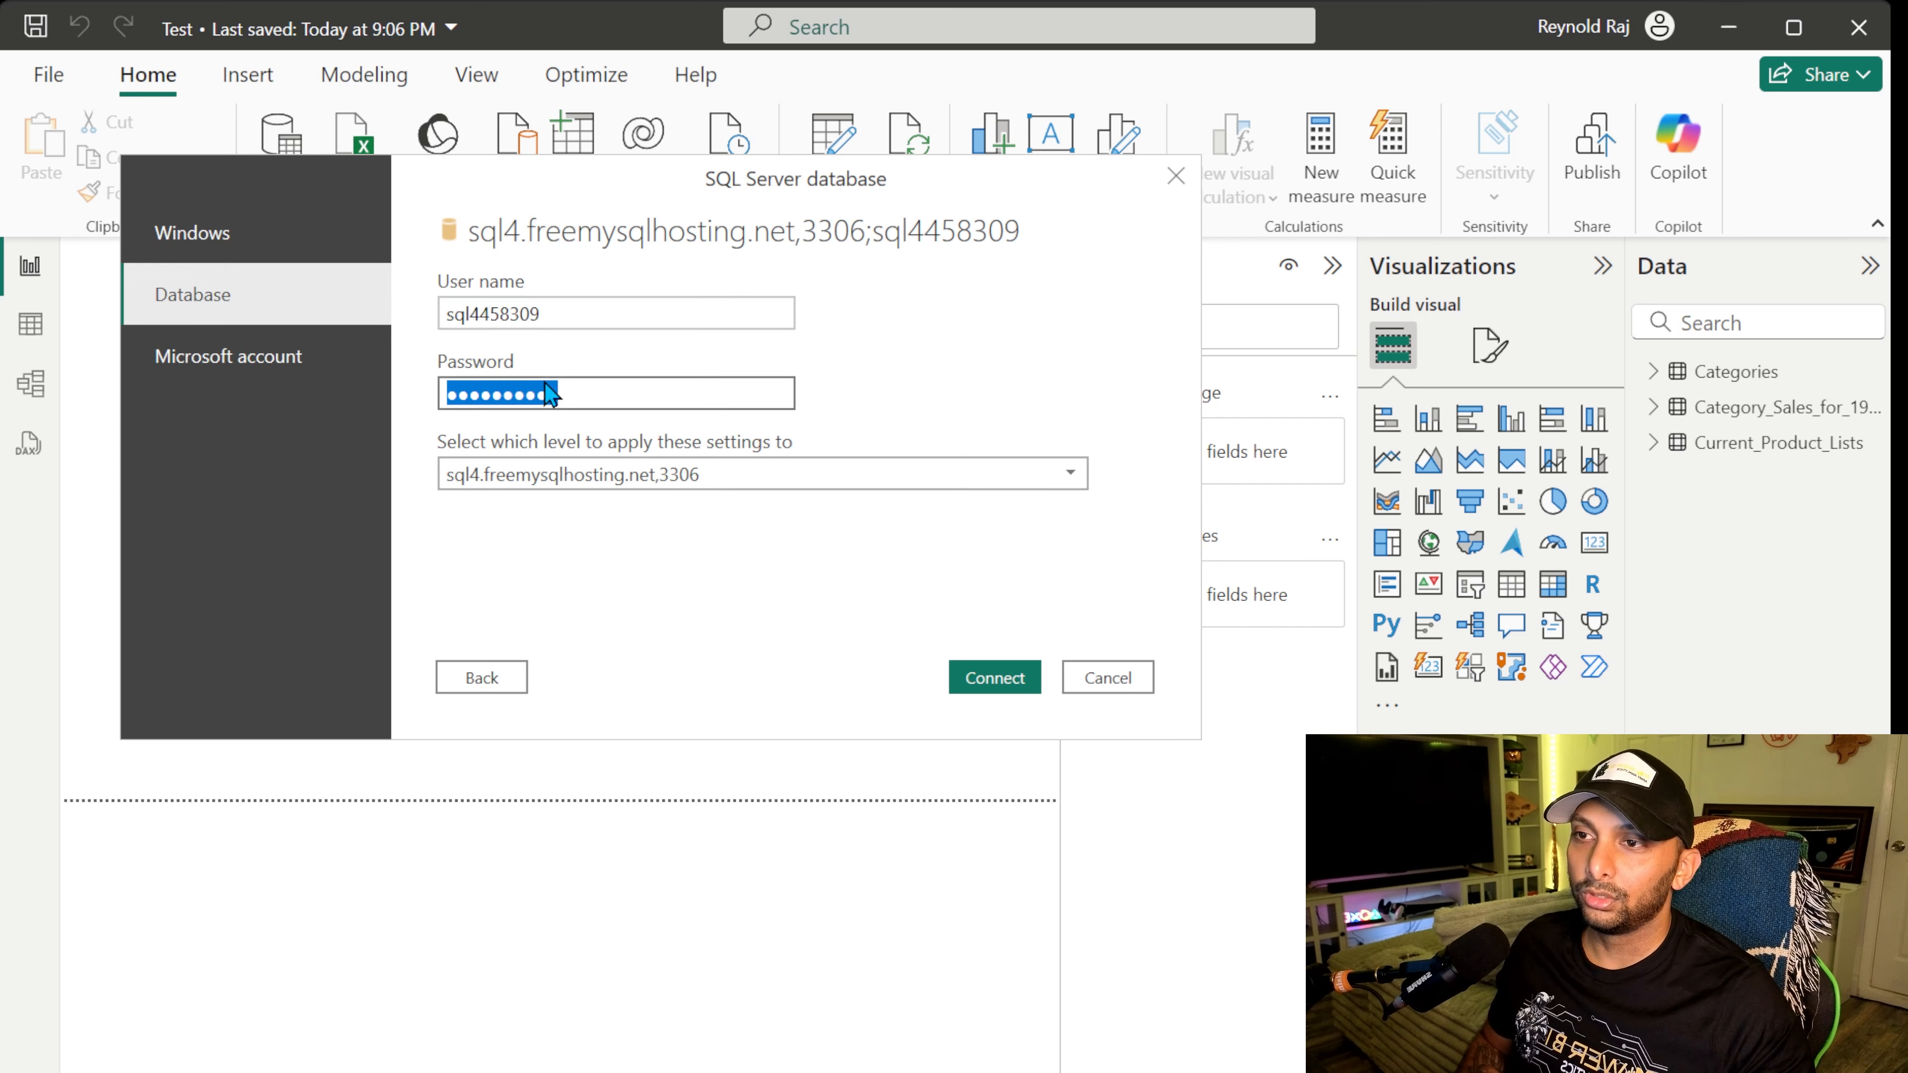
key(BackSpace)
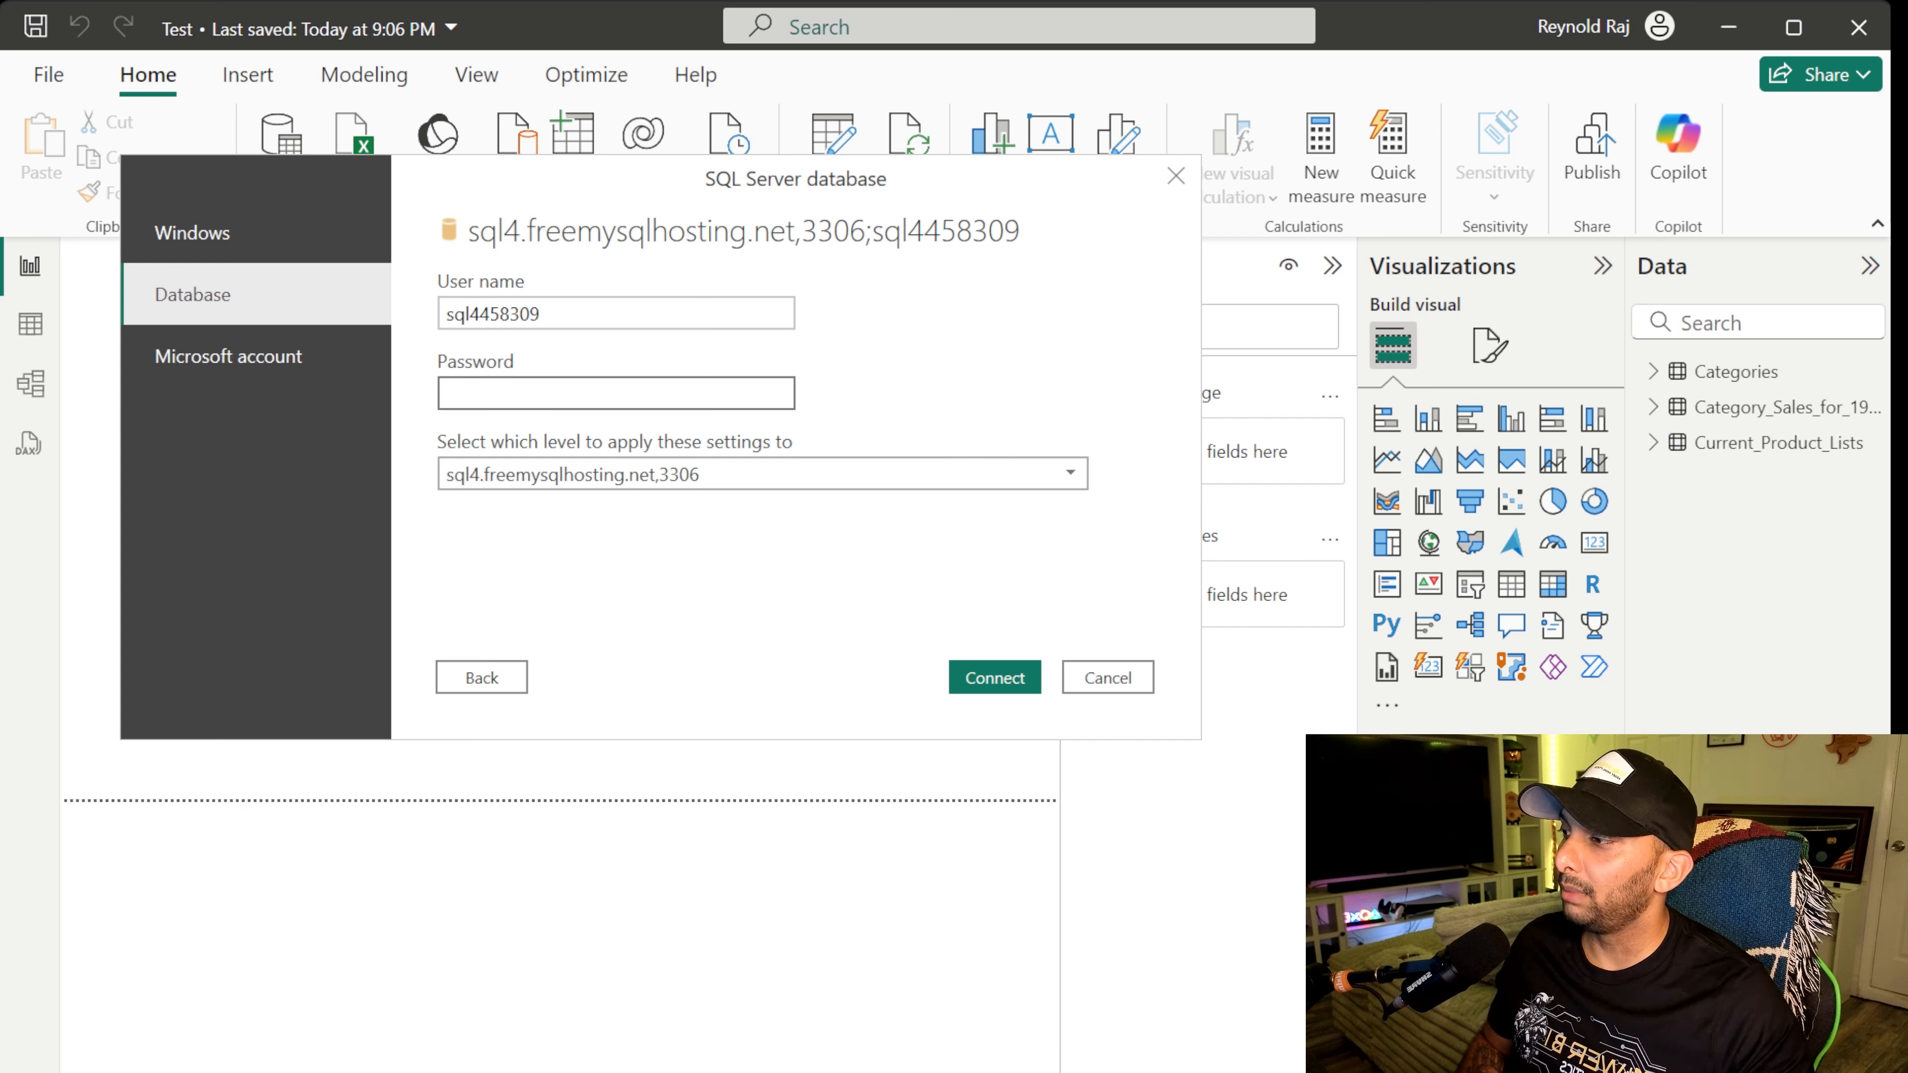
key(ctrl+v)
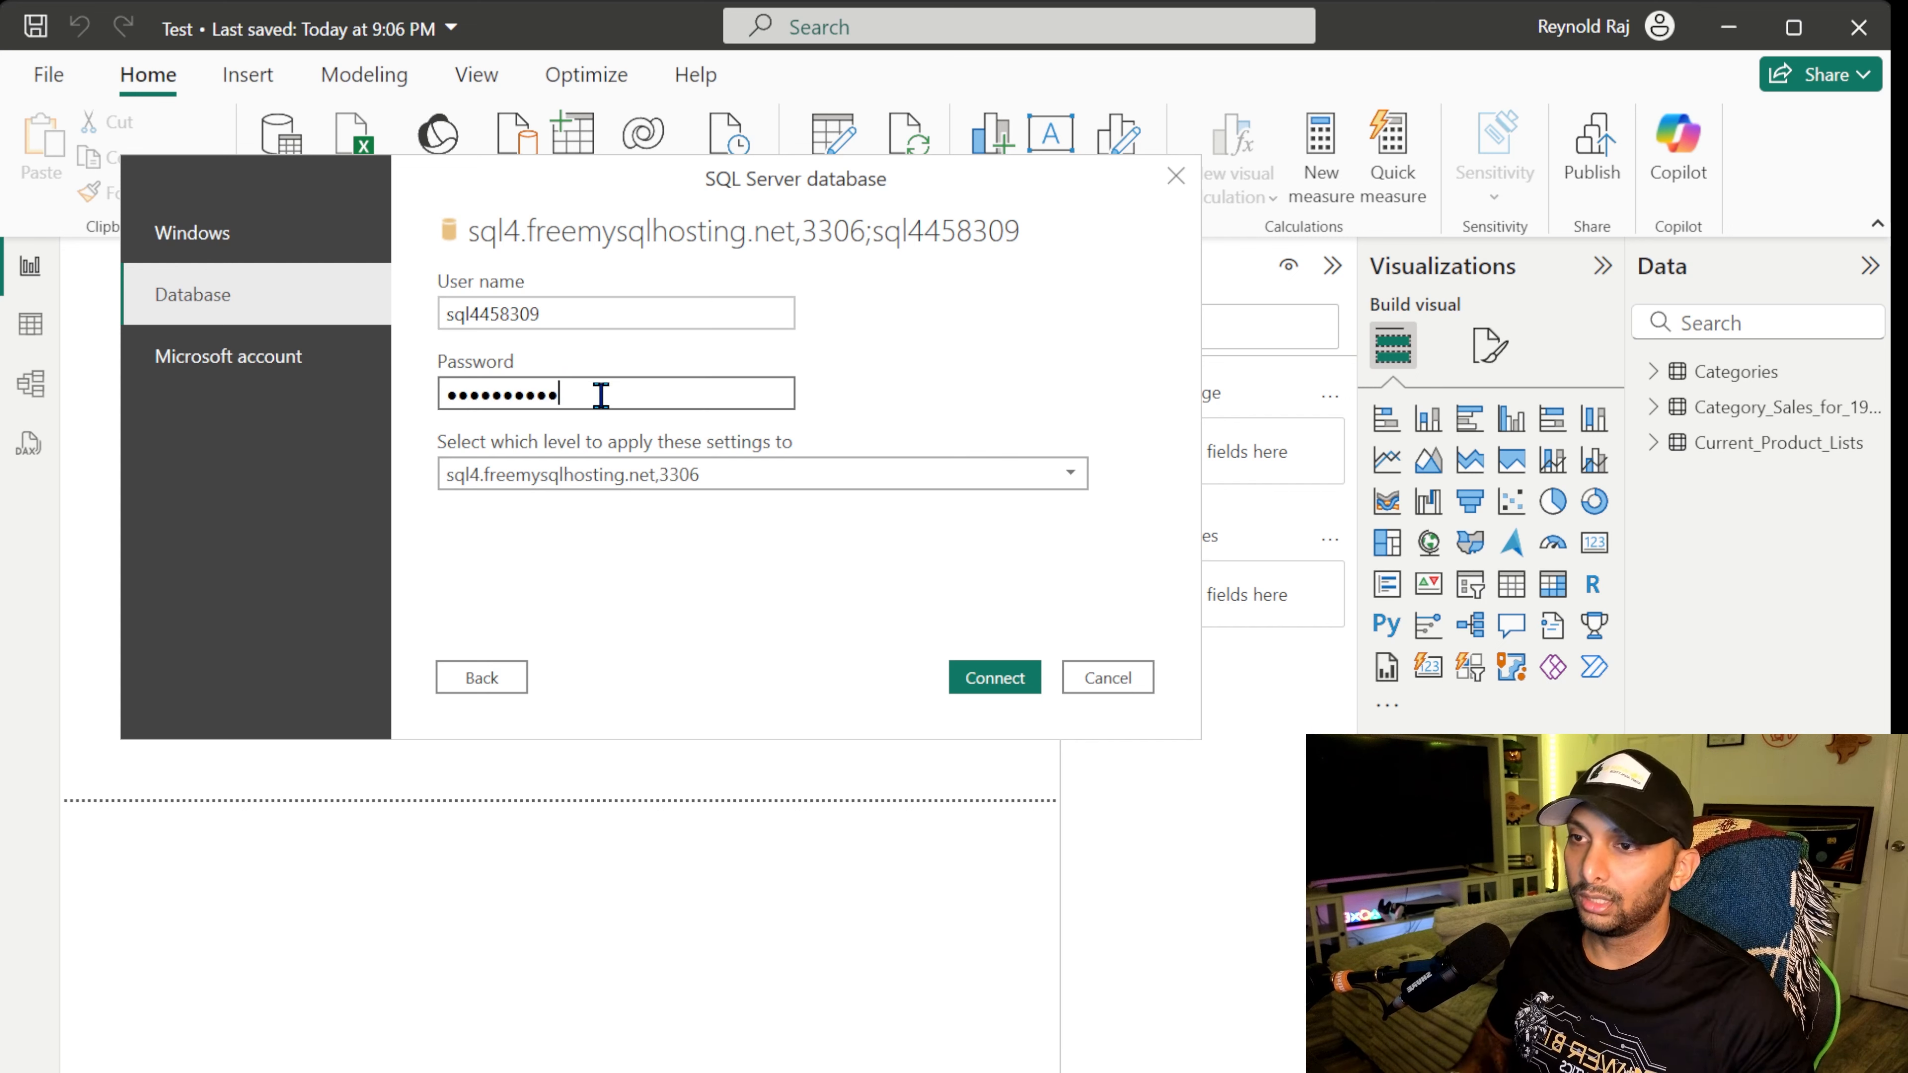
click(991, 680)
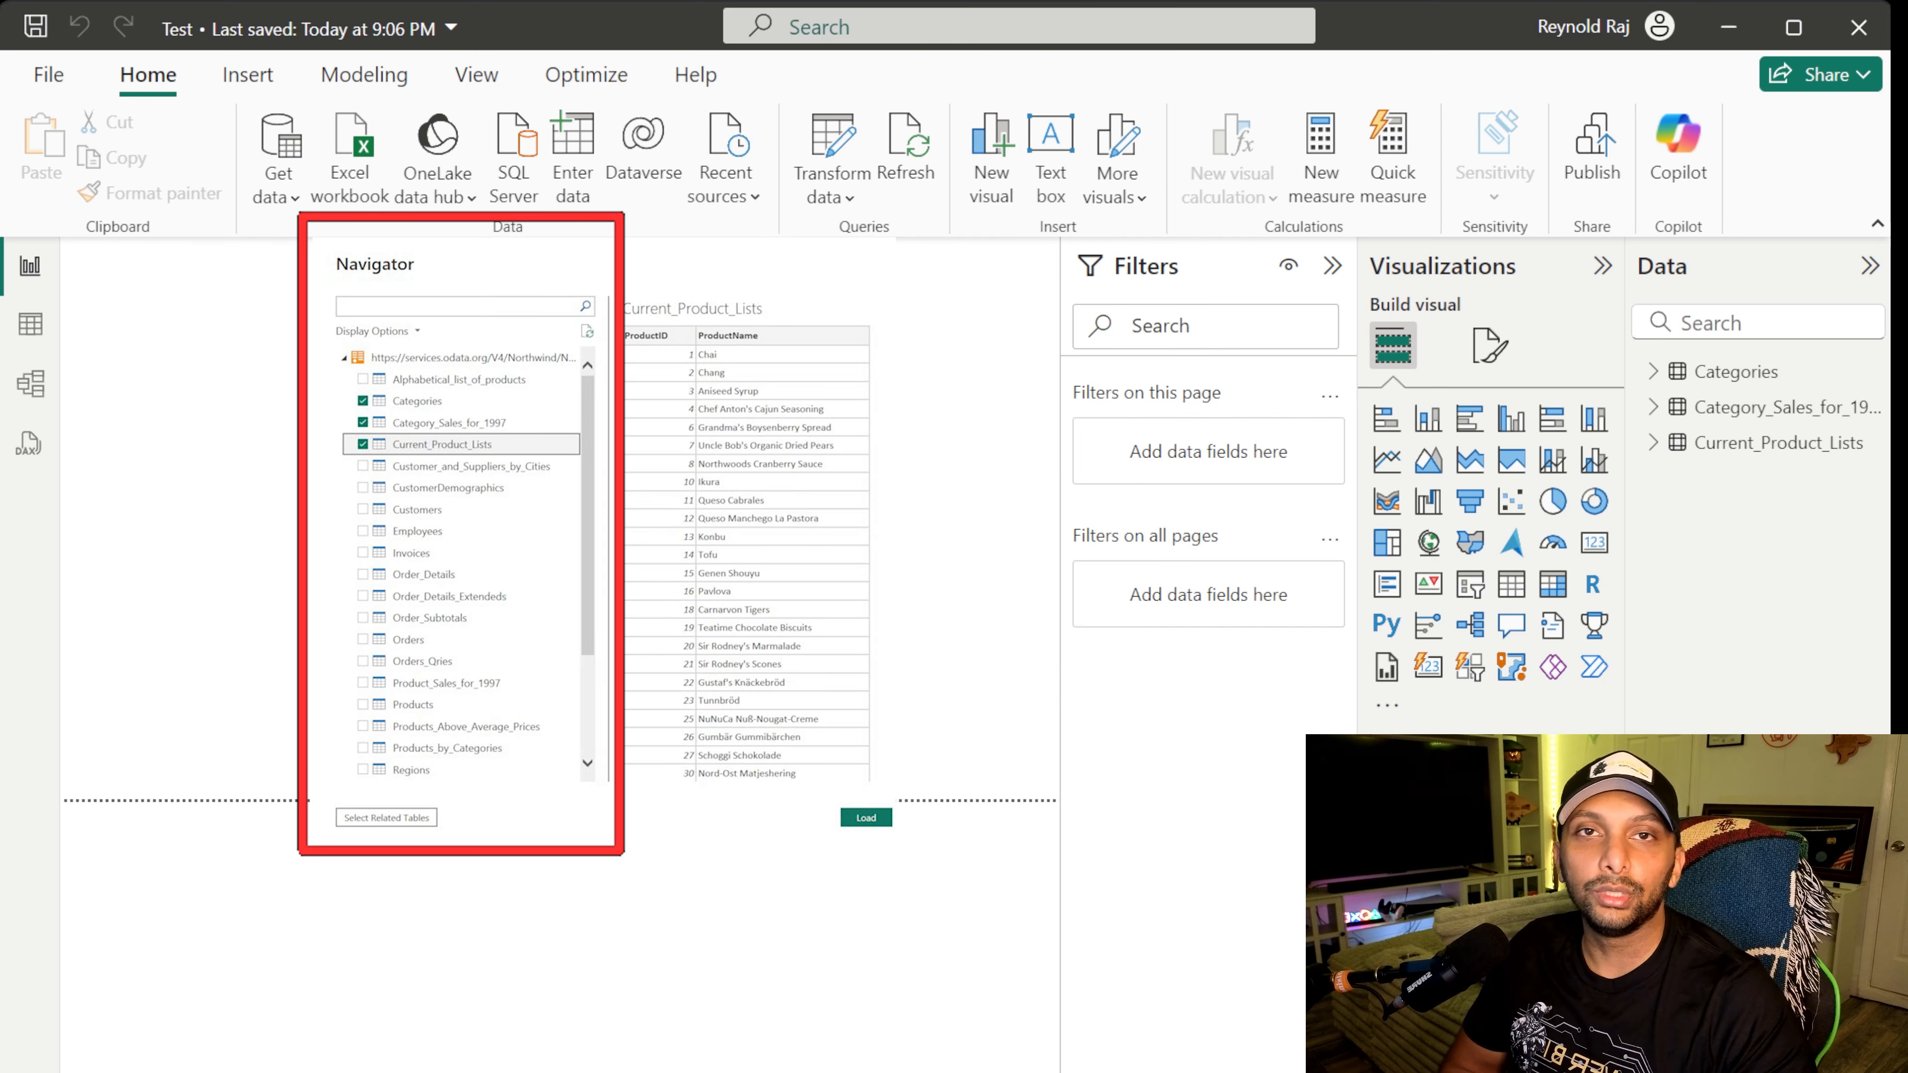
Import the Absence Analytics file as a text/CSV data source
click(278, 192)
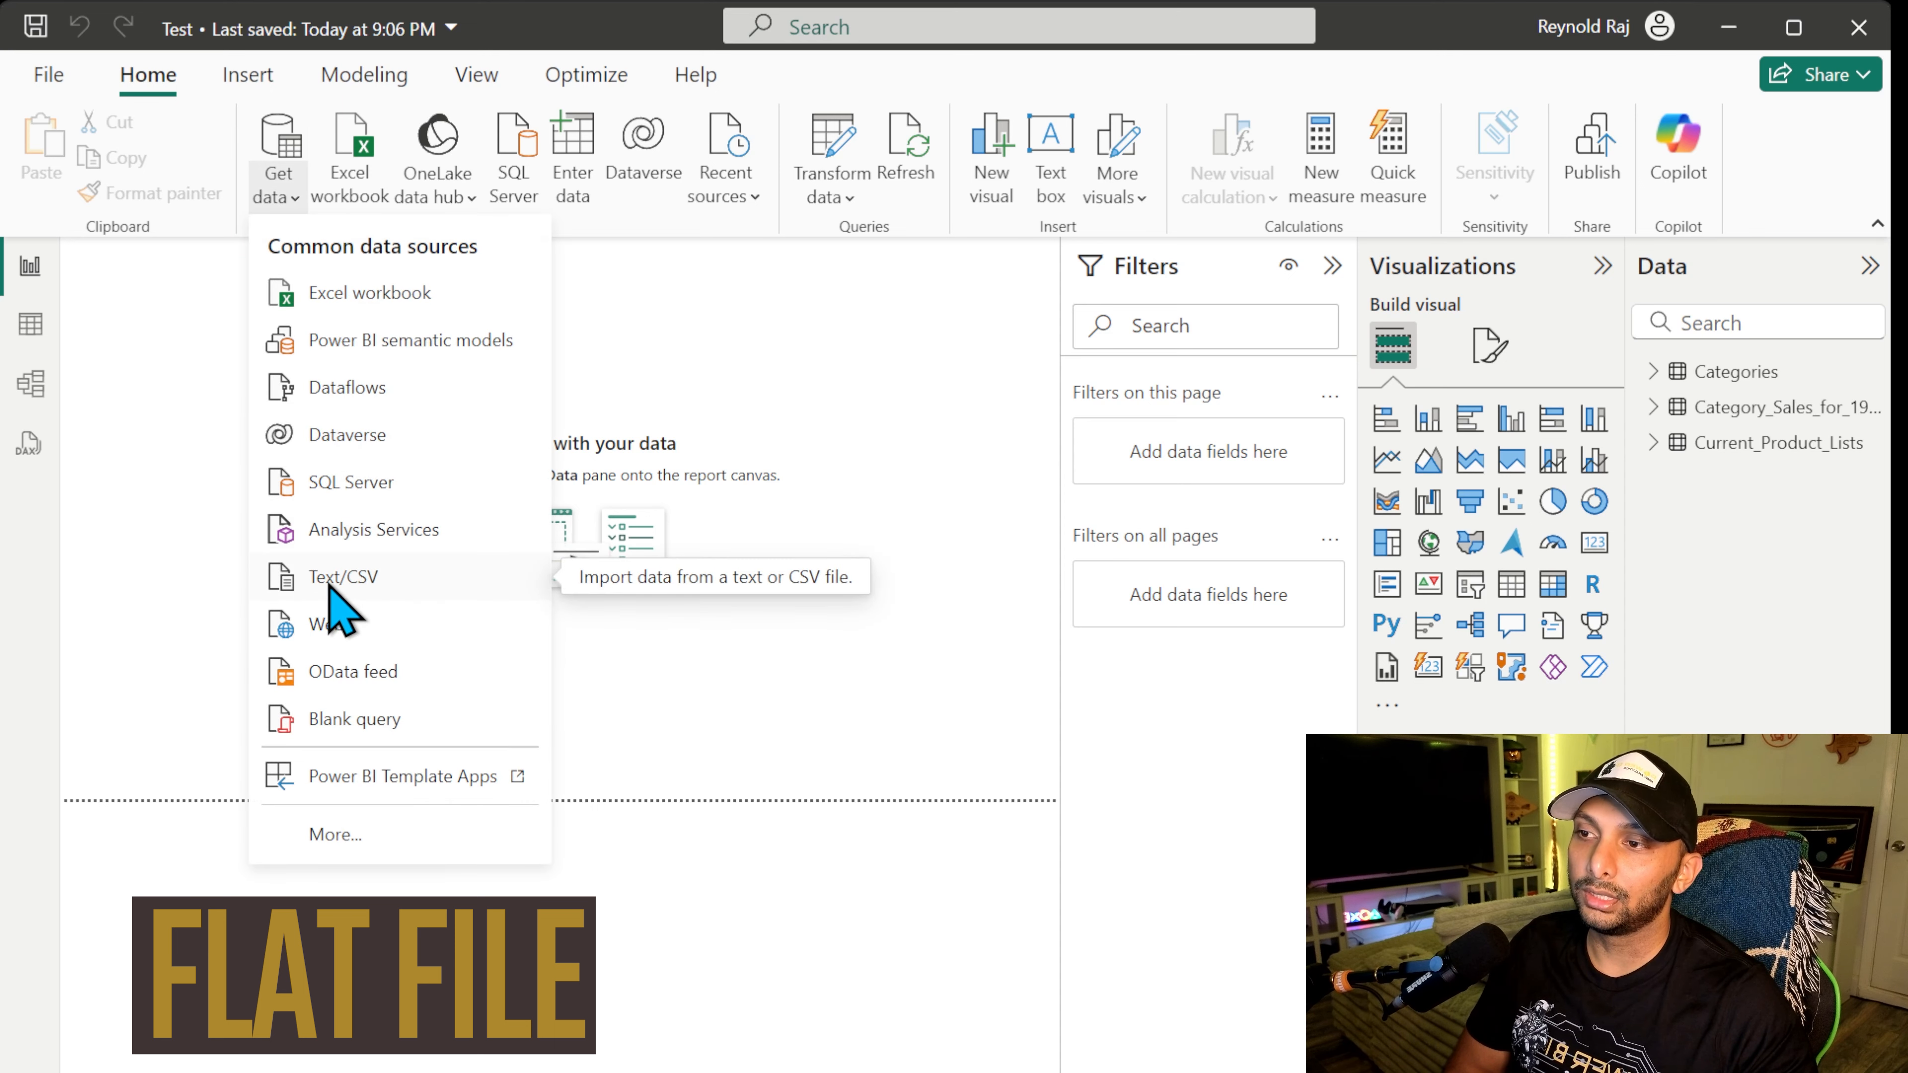
click(352, 593)
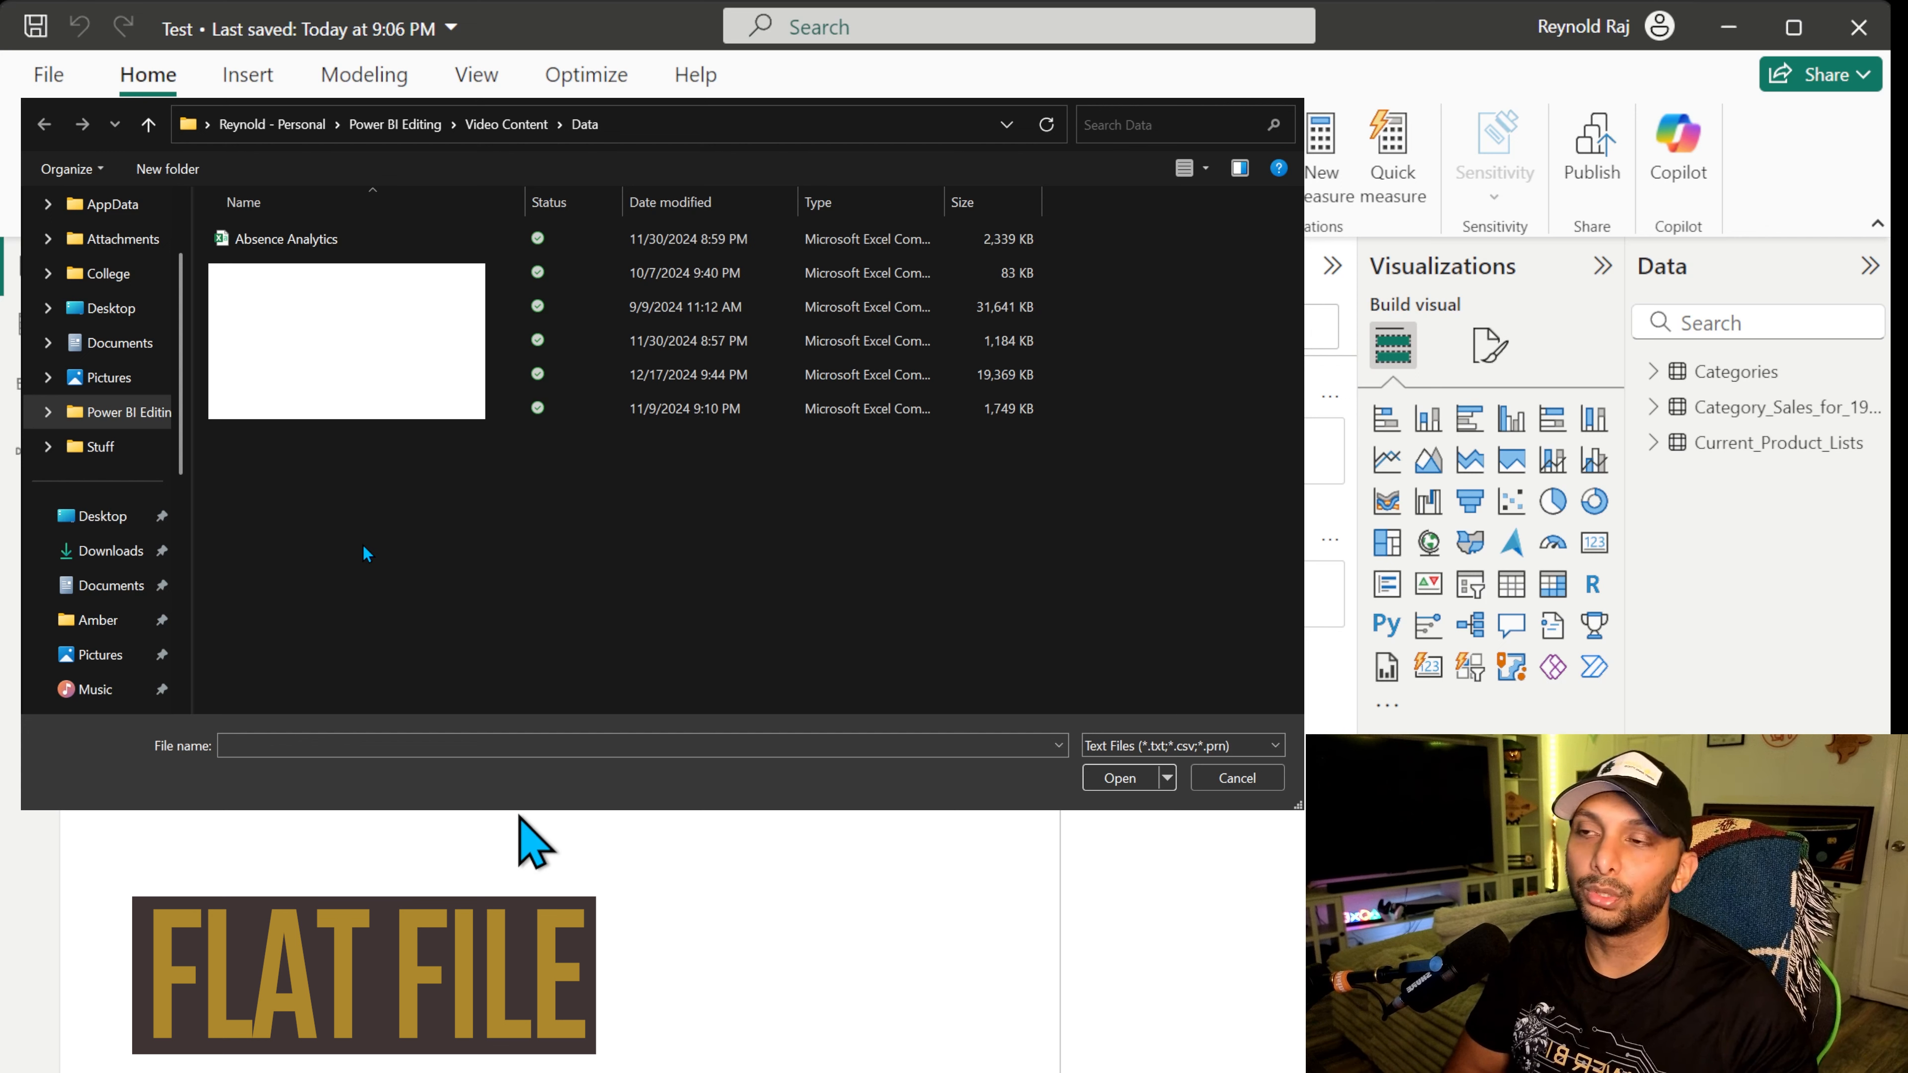
click(295, 240)
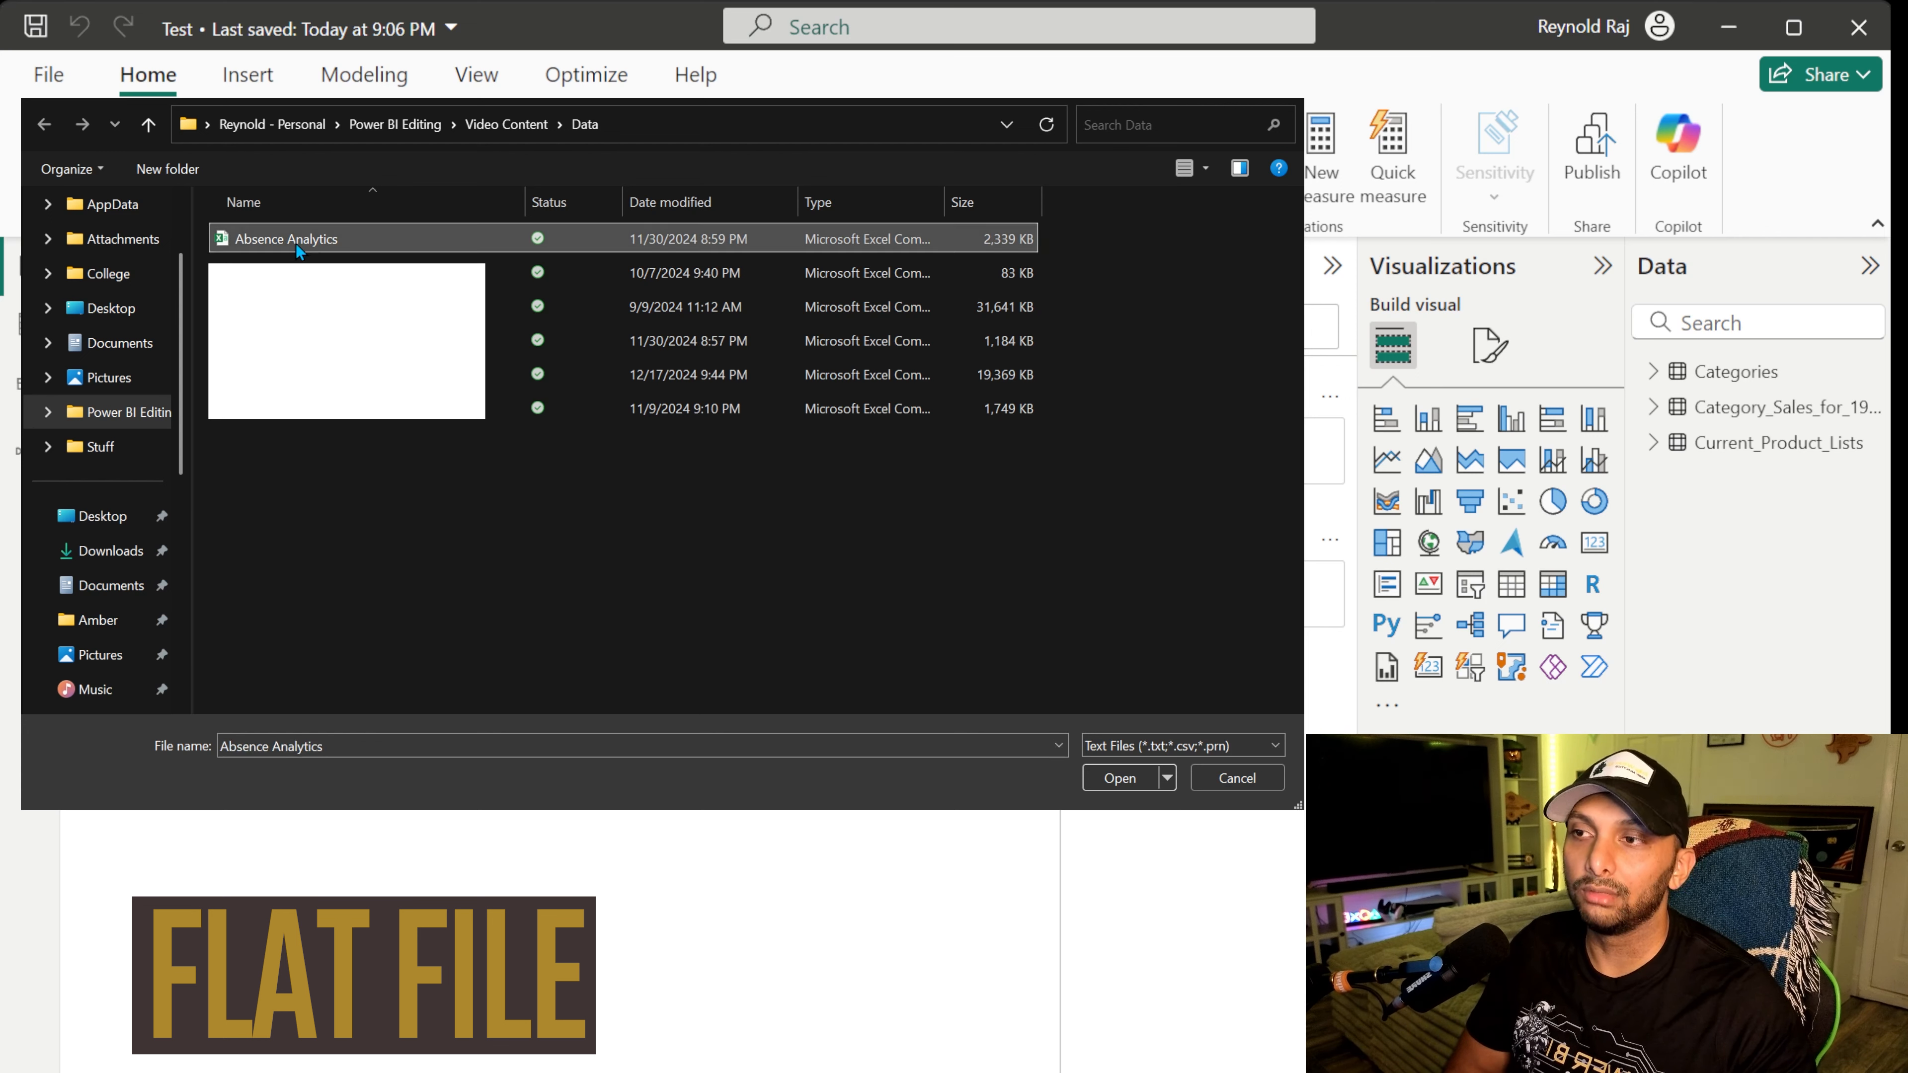
click(1119, 778)
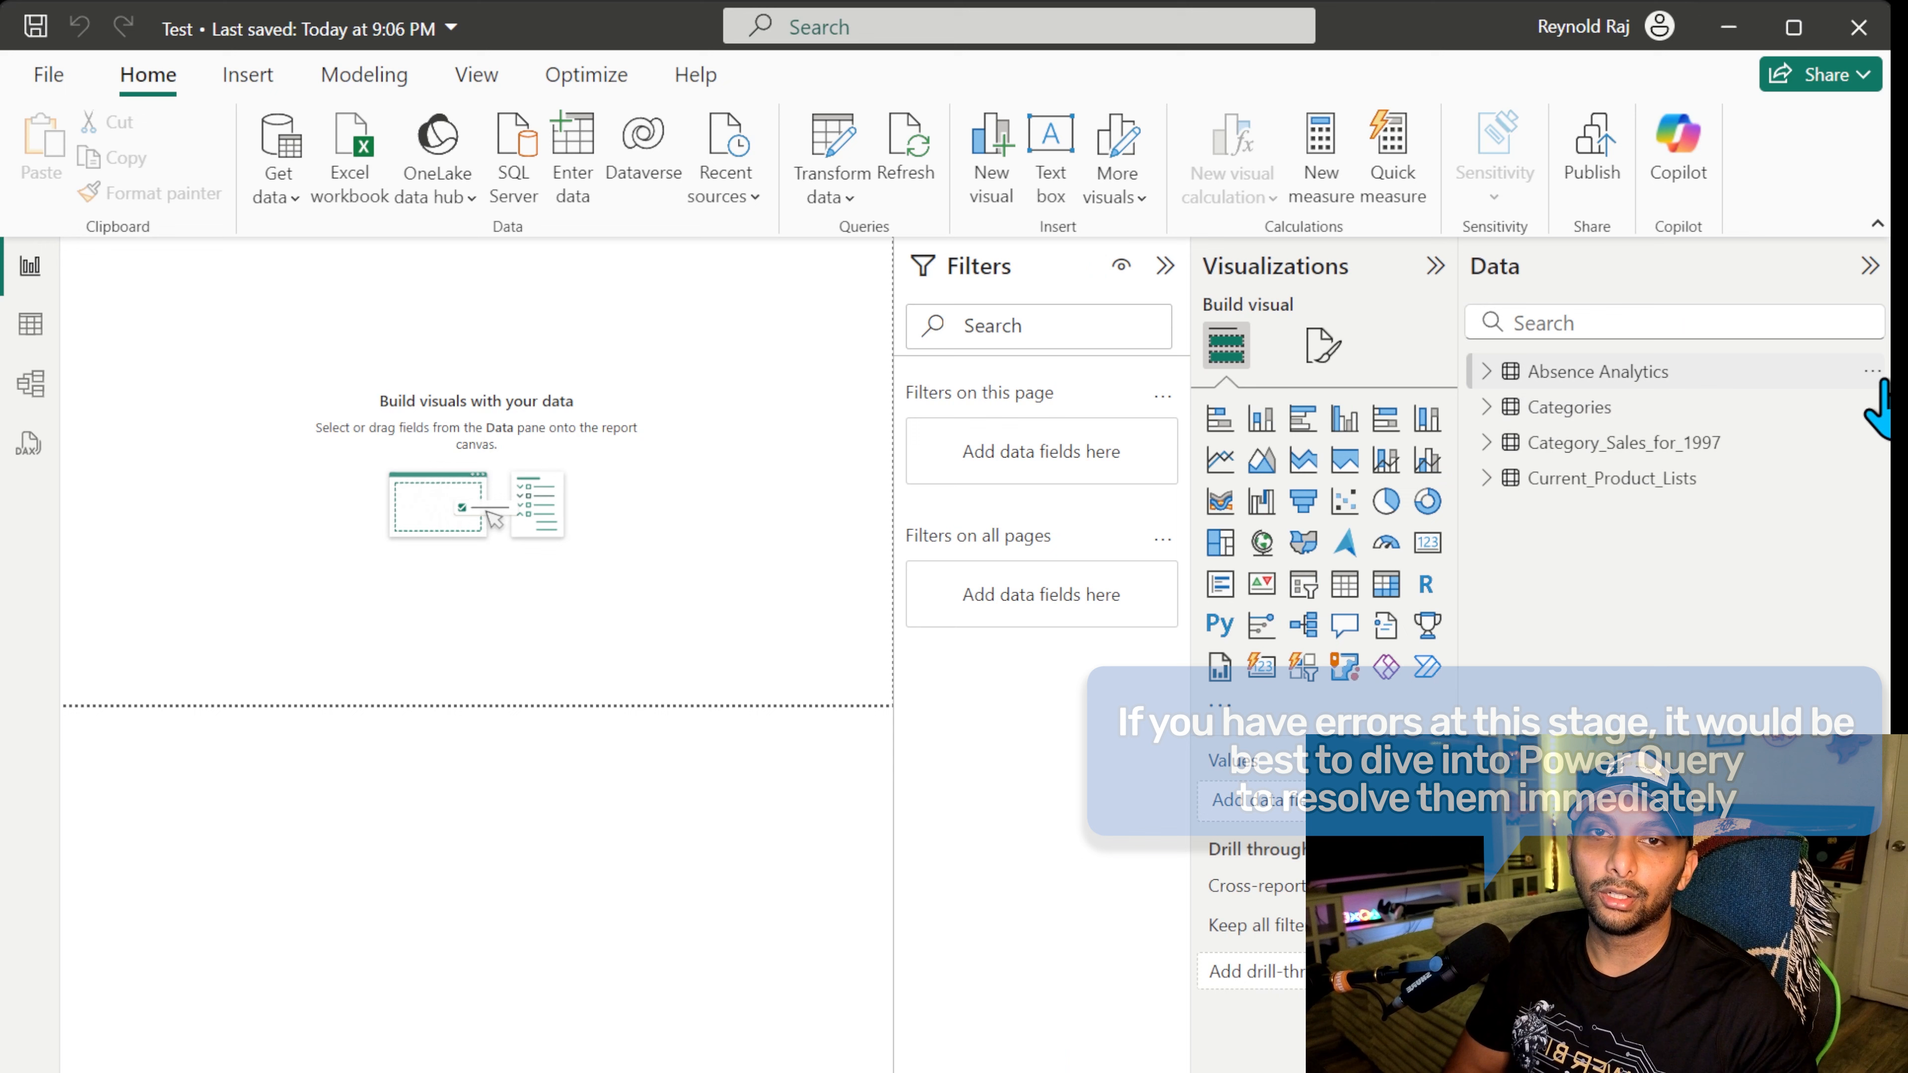
Open the query of the Absence Analytics table for editing
click(1872, 371)
click(1702, 585)
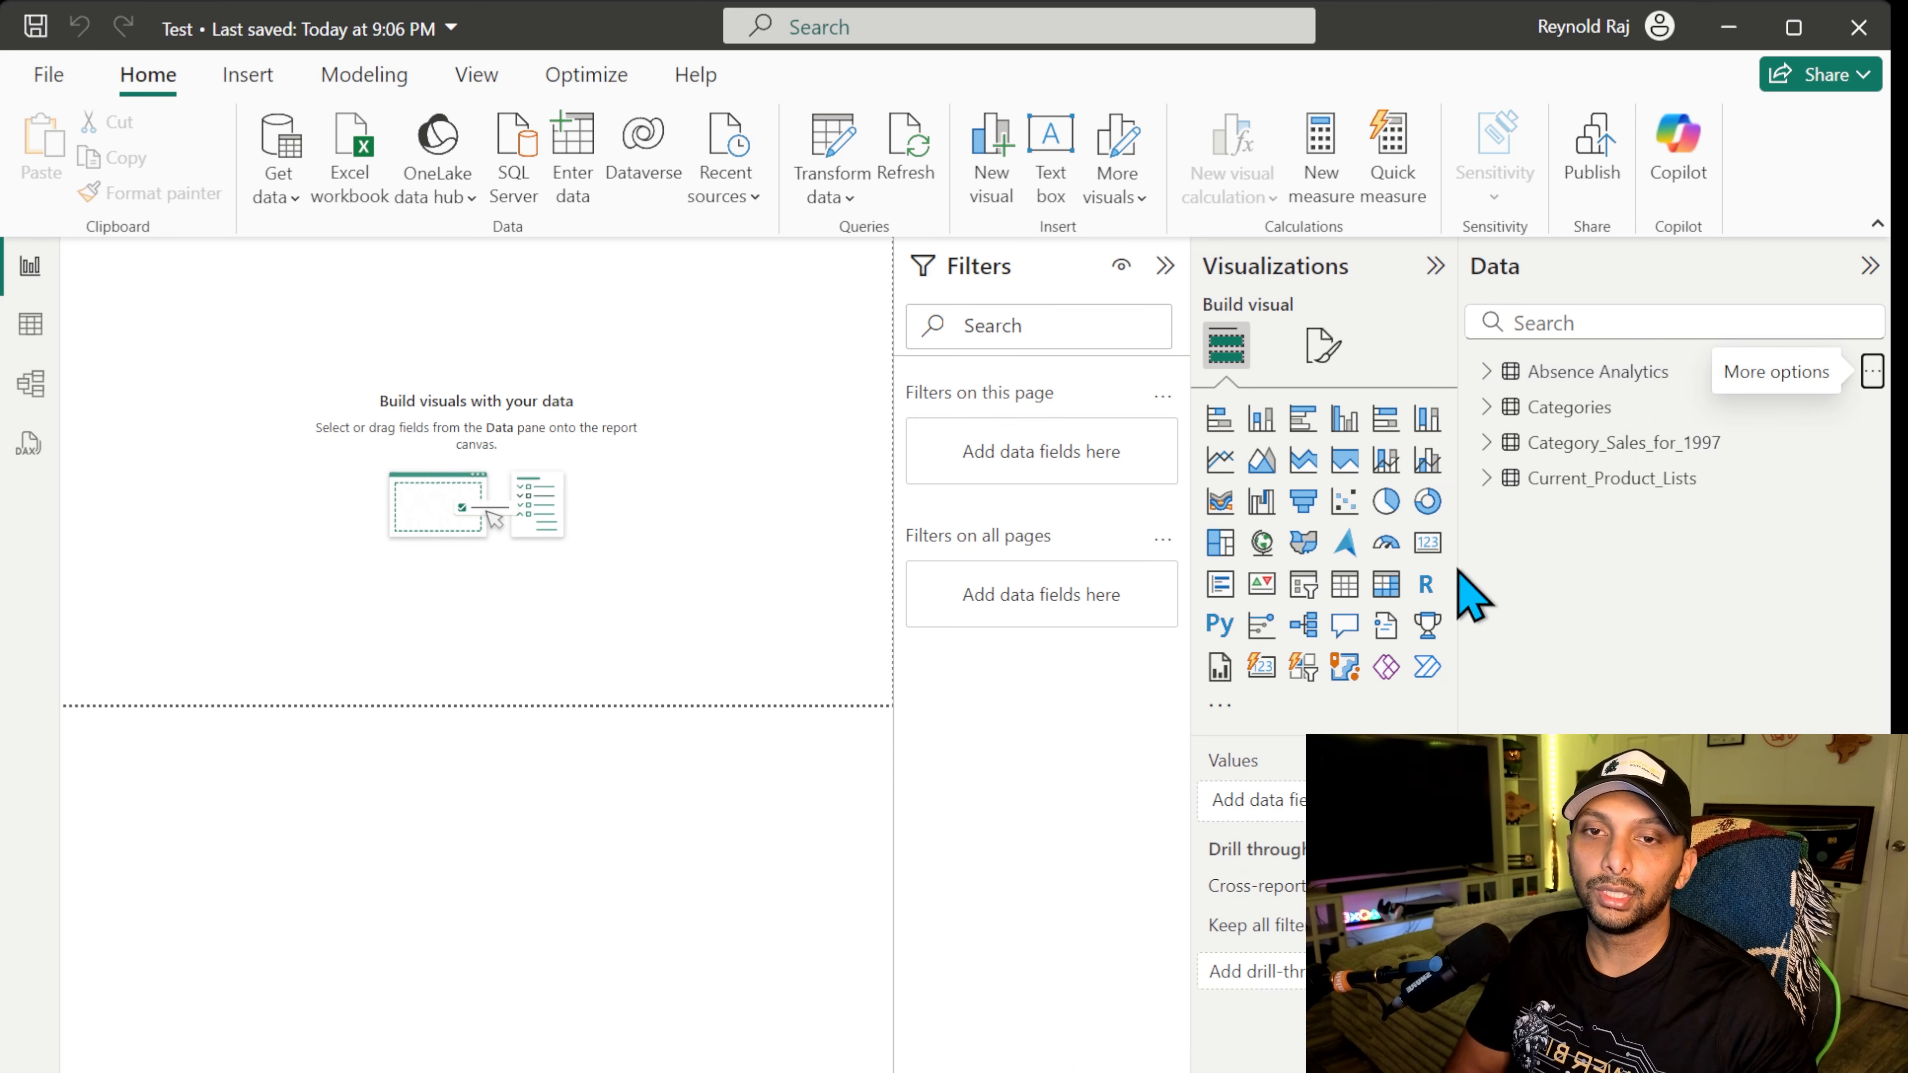